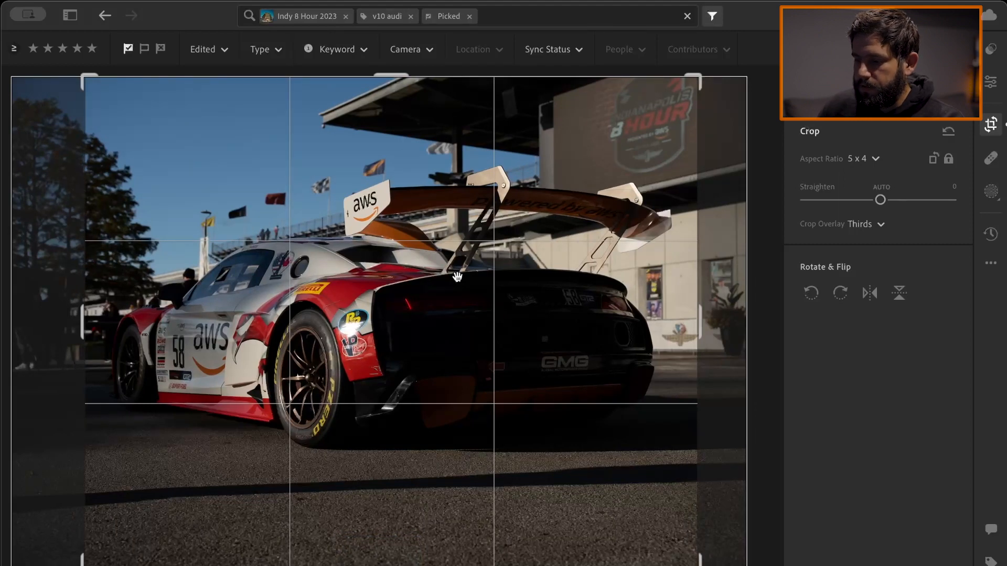
- Shift the car photo slightly left within the 5 x 4 crop frame and apply the crop
{"action": "left_click_drag", "start_coordinate": [458, 276], "coordinate": [452, 275]}
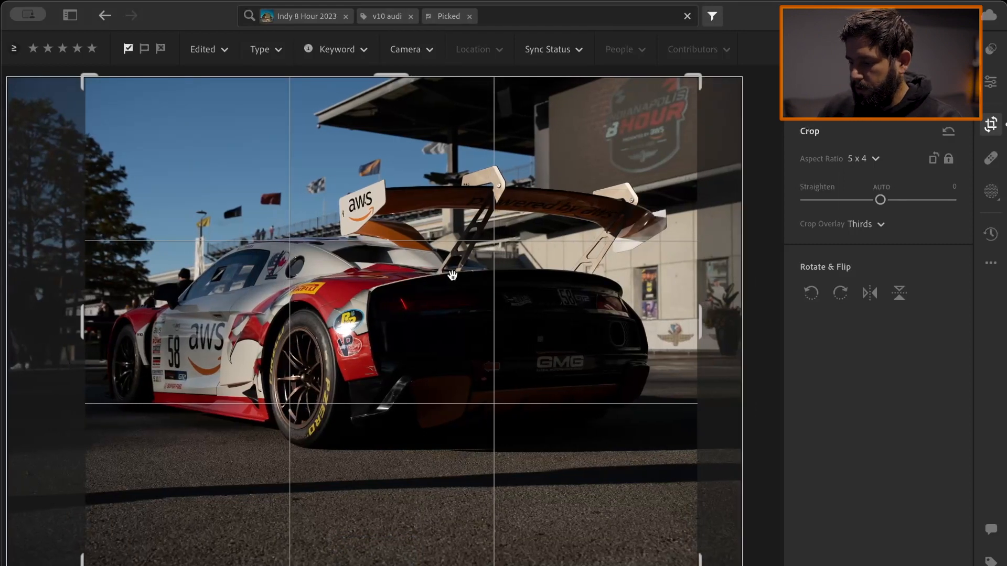
{"action": "key", "text": "Return"}
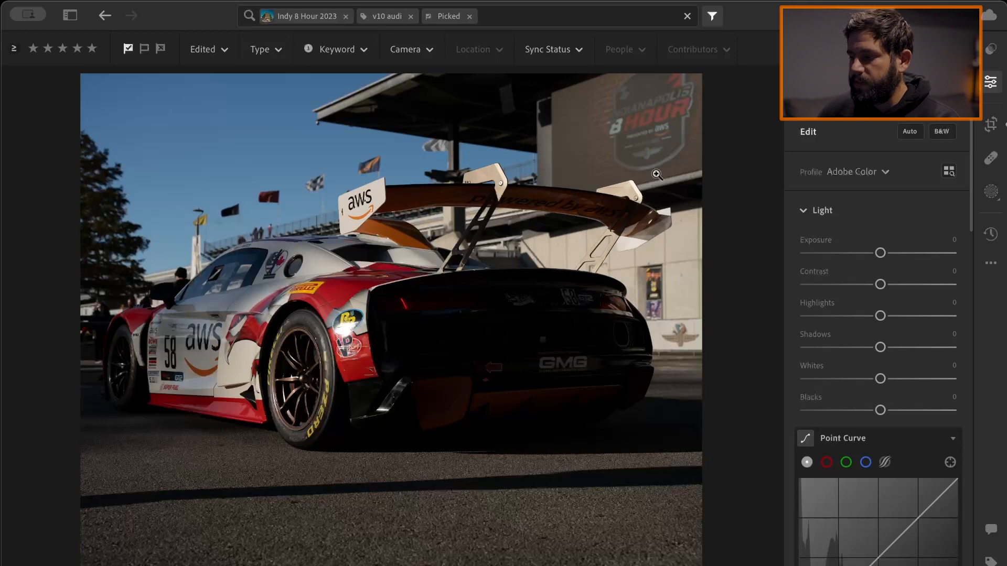
- Apply the G Station Run preset from JG Preset Pack V1 and check the rear wing up close
{"action": "left_click", "coordinate": [996, 48]}
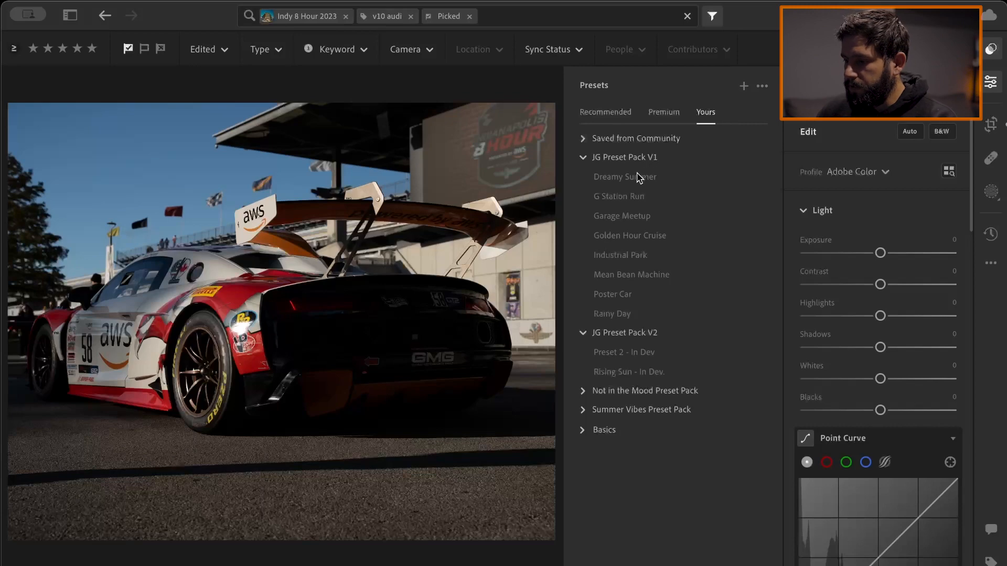
{"action": "left_click", "coordinate": [636, 178]}
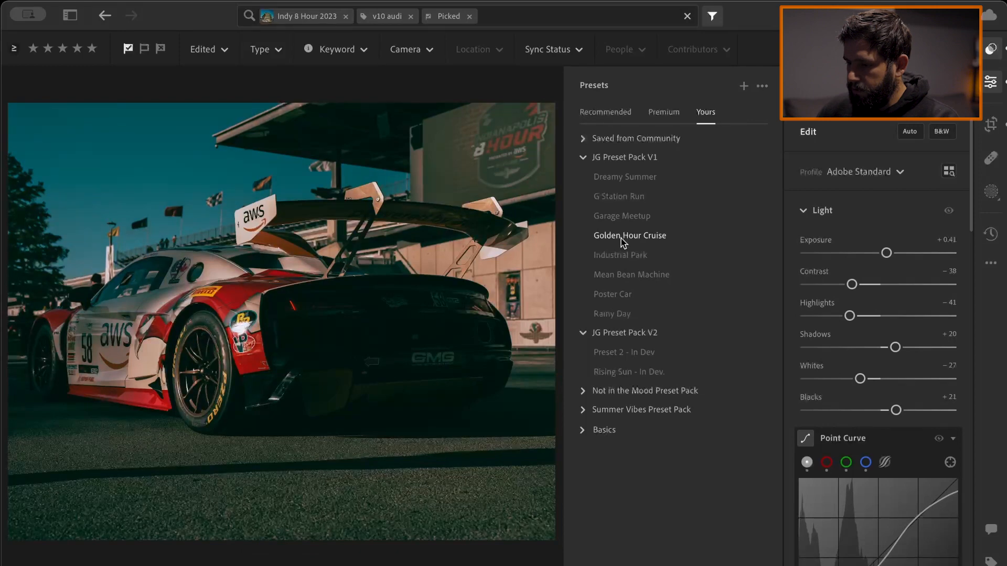
{"action": "left_click", "coordinate": [620, 199]}
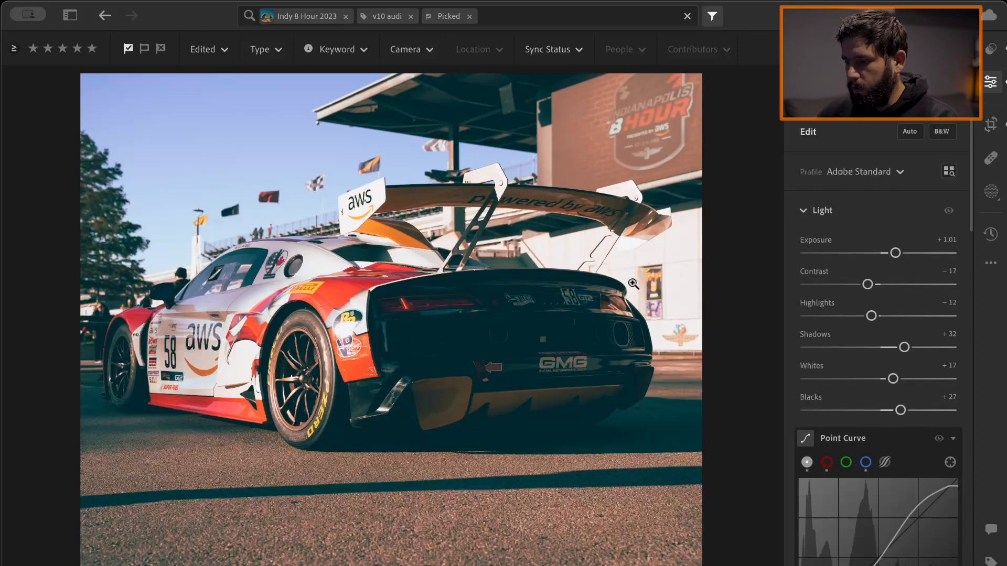
{"action": "left_click", "coordinate": [641, 241]}
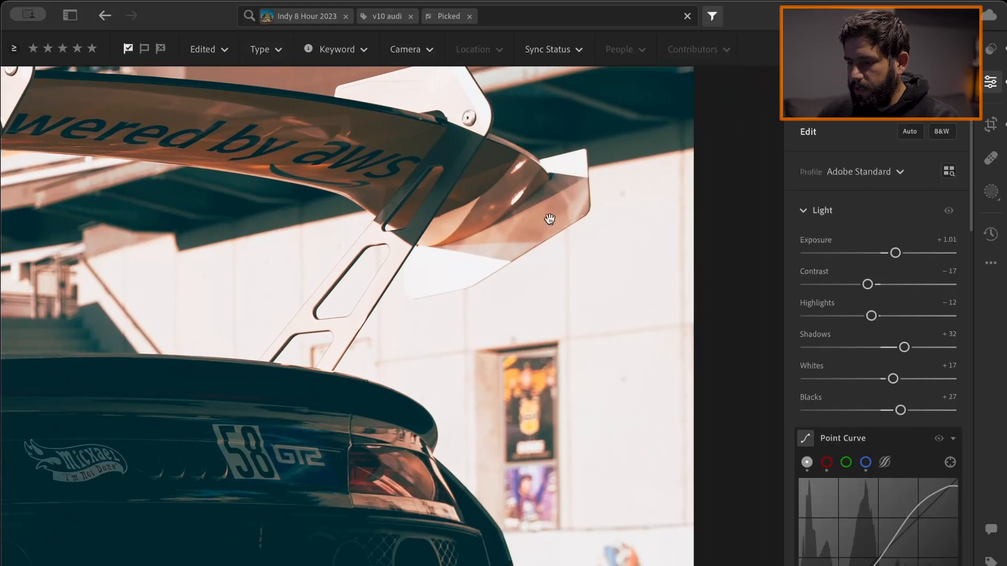
{"action": "left_click", "coordinate": [520, 246]}
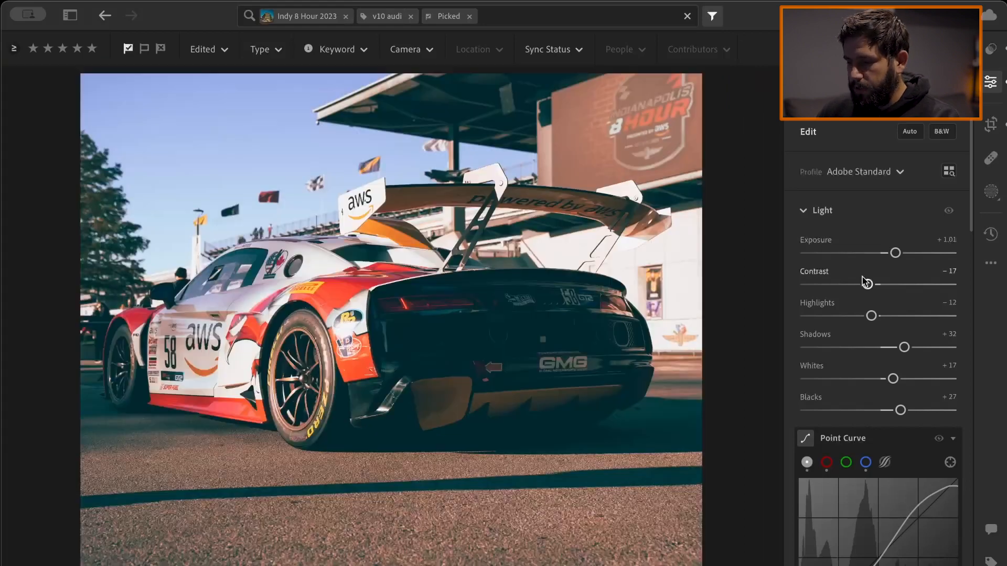
- Set the photo's Exposure to +0.65, Highlights to -39 and Shadows to +47
{"action": "left_click_drag", "start_coordinate": [896, 255], "coordinate": [891, 257]}
{"action": "left_click_drag", "start_coordinate": [871, 316], "coordinate": [851, 320]}
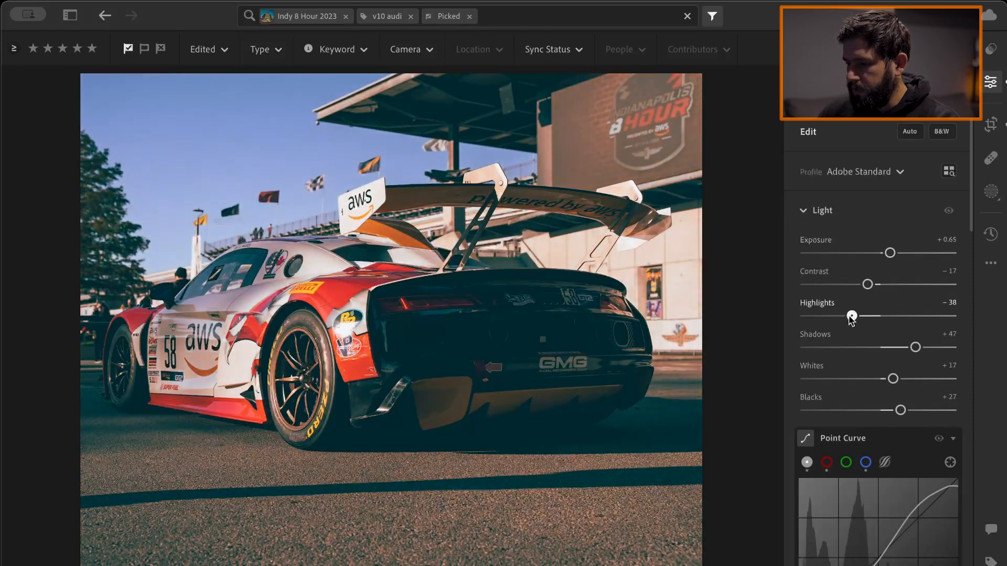
{"action": "left_click_drag", "start_coordinate": [850, 318], "coordinate": [849, 318]}
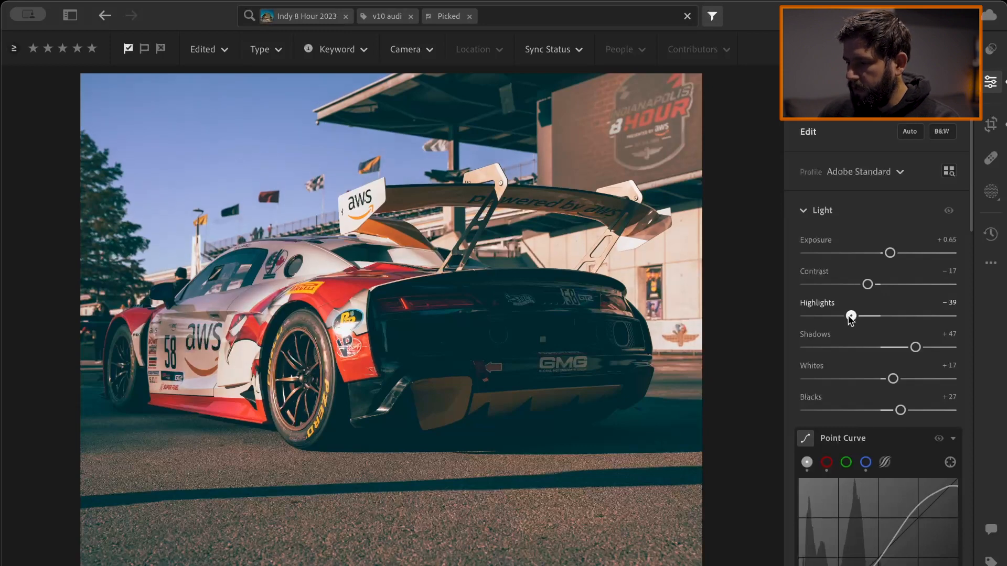
- Deepen the blacks by lowering the dark end of the point curve, and adjust its lower section to lift the shadows slightly
{"action": "scroll", "coordinate": [818, 336], "scroll_direction": "down", "scroll_amount": 5}
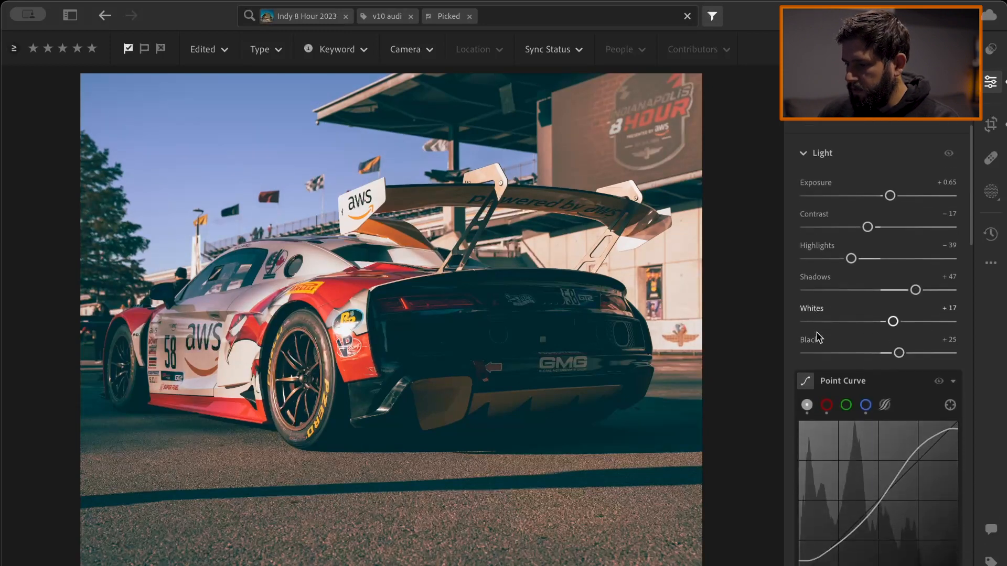
{"action": "left_click_drag", "start_coordinate": [813, 492], "coordinate": [809, 511]}
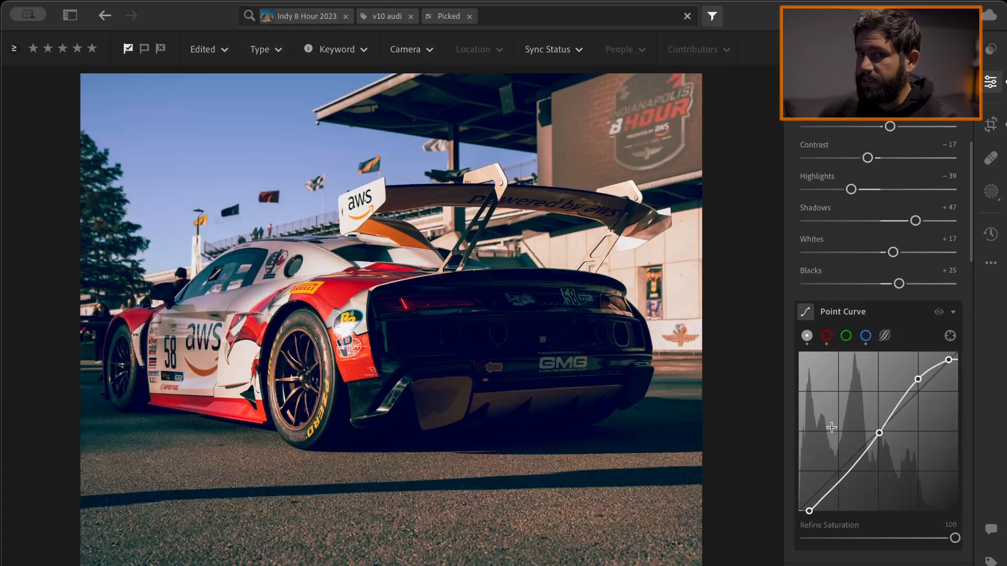
{"action": "left_click_drag", "start_coordinate": [809, 511], "coordinate": [841, 474]}
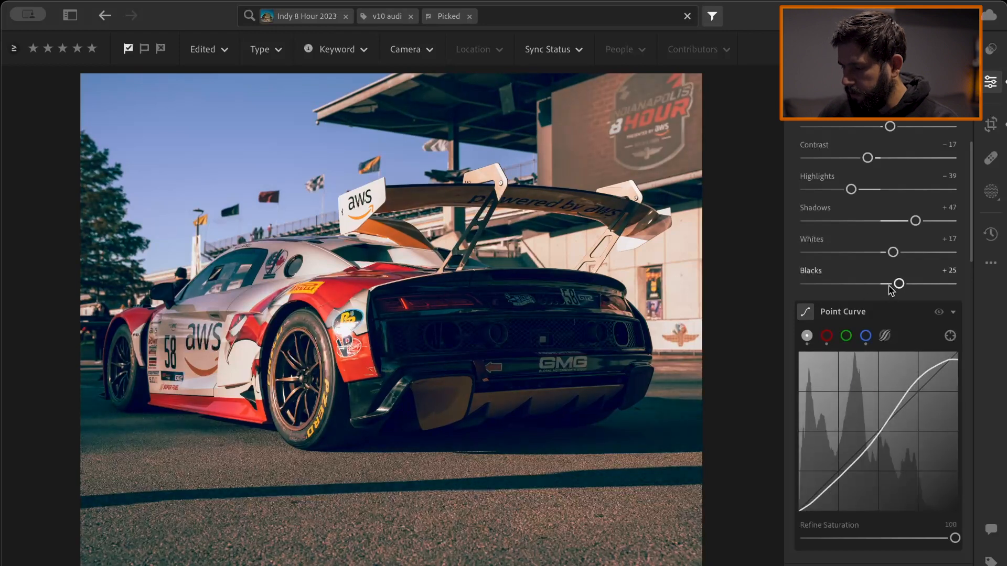
- Set Blacks to 0 and raise Exposure to +1.07
{"action": "scroll", "coordinate": [801, 301], "scroll_direction": "up", "scroll_amount": 1}
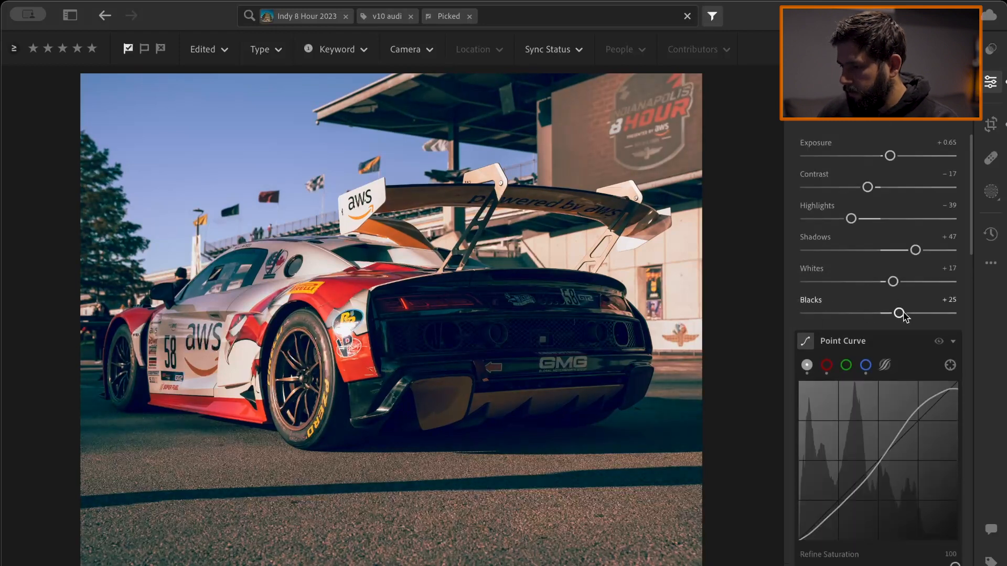
{"action": "mouse_move", "coordinate": [898, 314]}
{"action": "left_mouse_down"}
{"action": "mouse_move", "coordinate": [955, 313]}
{"action": "mouse_move", "coordinate": [881, 313]}
{"action": "left_mouse_up"}
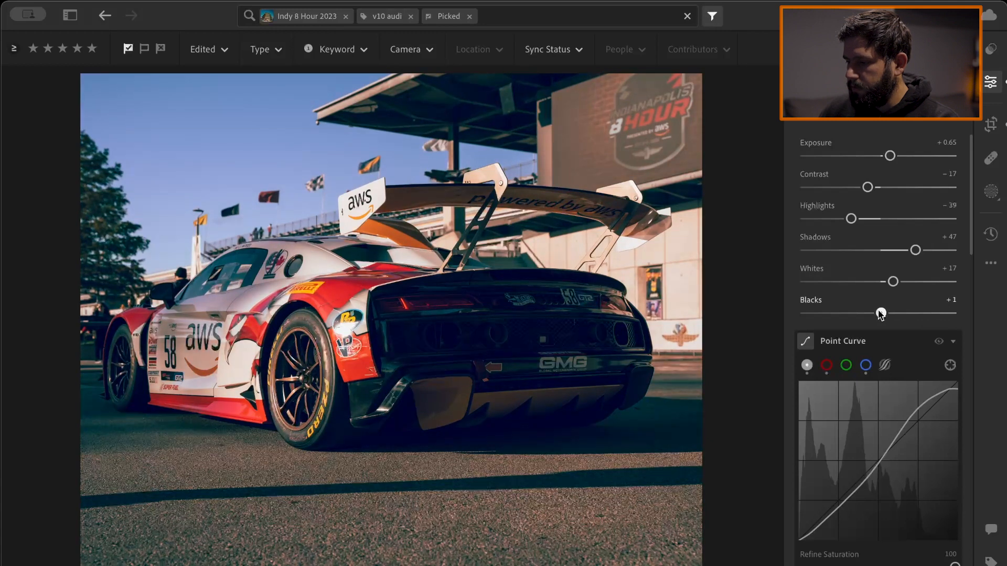
{"action": "scroll", "coordinate": [891, 252], "scroll_direction": "up", "scroll_amount": 2}
{"action": "left_click_drag", "start_coordinate": [891, 202], "coordinate": [901, 204]}
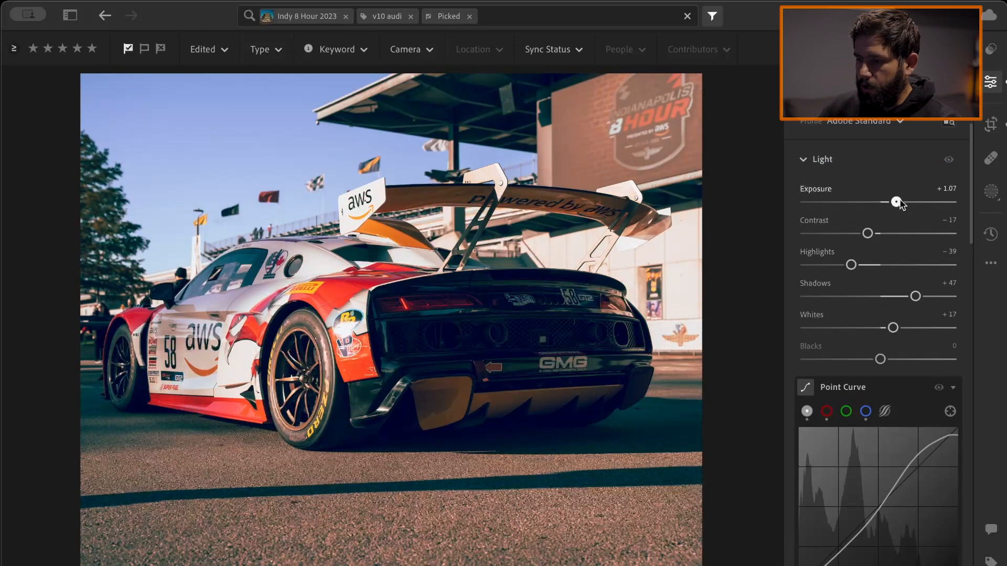
- Reduce the orange tint in the color grading highlights to a saturation of 3, keeping hue 25
{"action": "scroll", "coordinate": [865, 235], "scroll_direction": "down", "scroll_amount": 10}
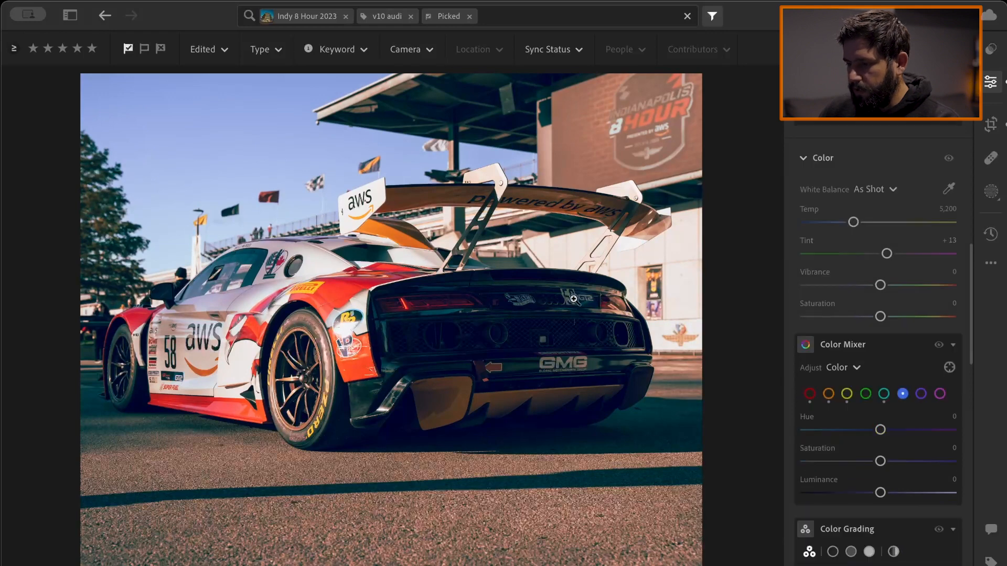
{"action": "scroll", "coordinate": [828, 292], "scroll_direction": "down", "scroll_amount": 3}
{"action": "scroll", "coordinate": [834, 292], "scroll_direction": "down", "scroll_amount": 2}
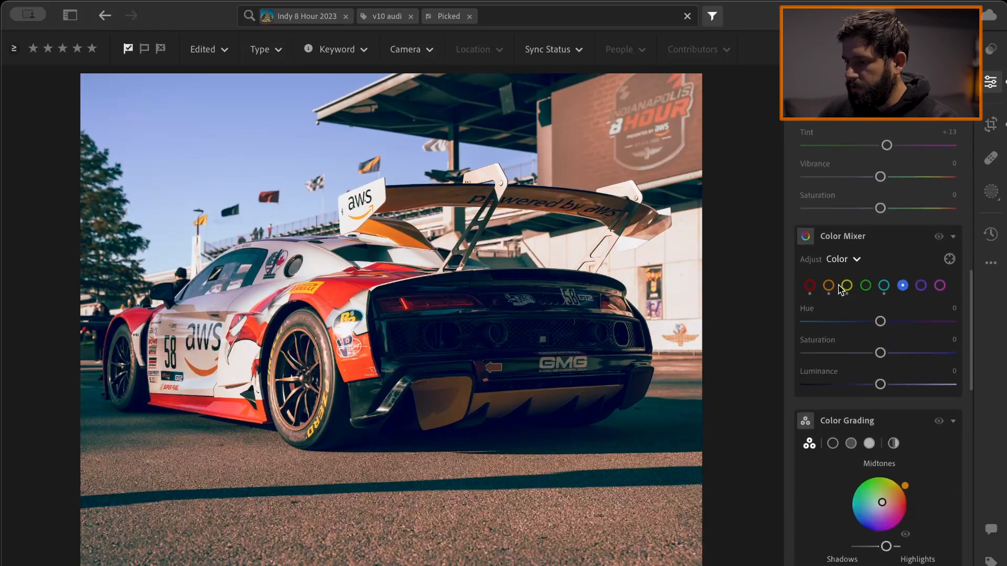
{"action": "scroll", "coordinate": [839, 295], "scroll_direction": "down", "scroll_amount": 2}
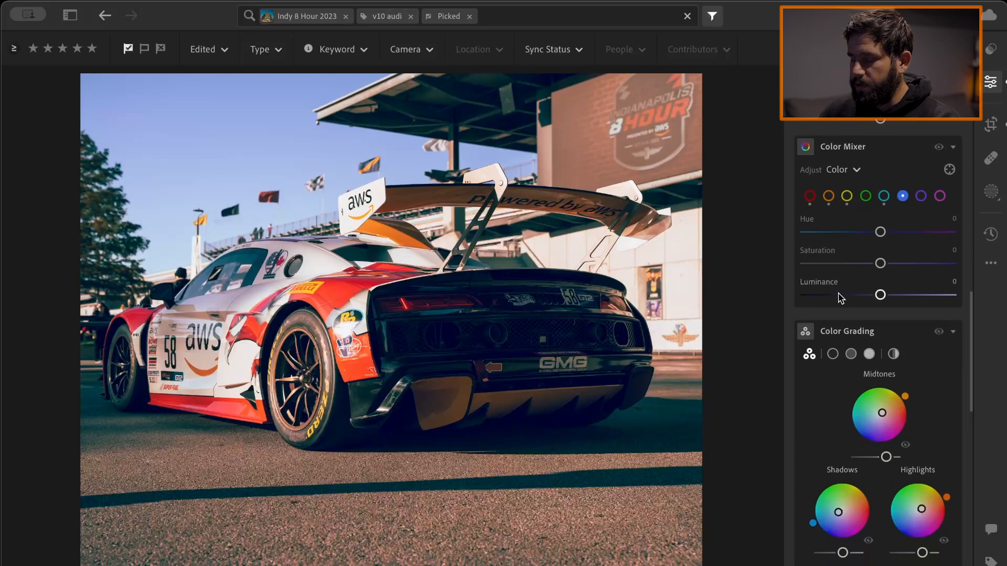
{"action": "scroll", "coordinate": [840, 297], "scroll_direction": "down", "scroll_amount": 3}
{"action": "scroll", "coordinate": [839, 301], "scroll_direction": "down", "scroll_amount": 1}
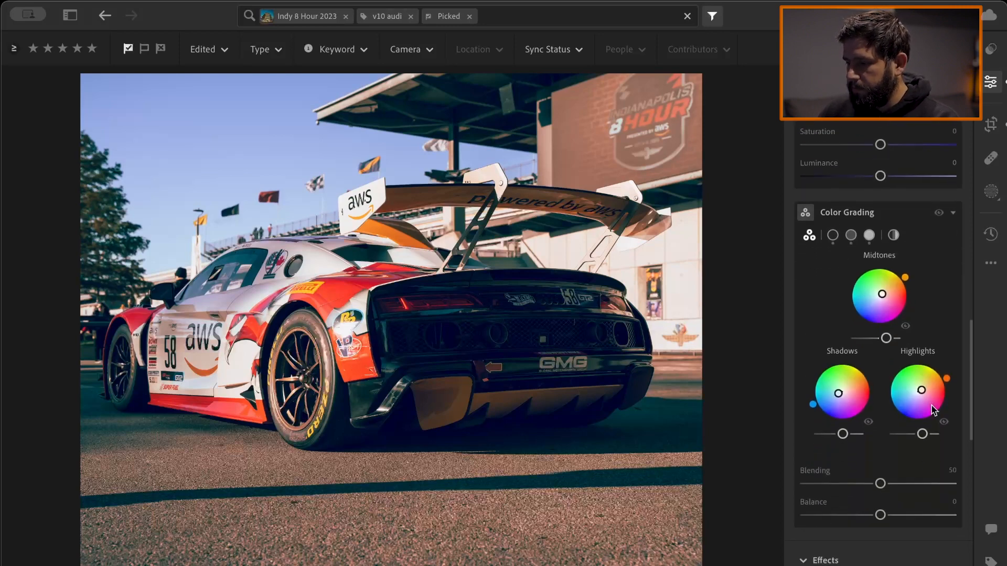
{"action": "scroll", "coordinate": [839, 319], "scroll_direction": "up", "scroll_amount": 2}
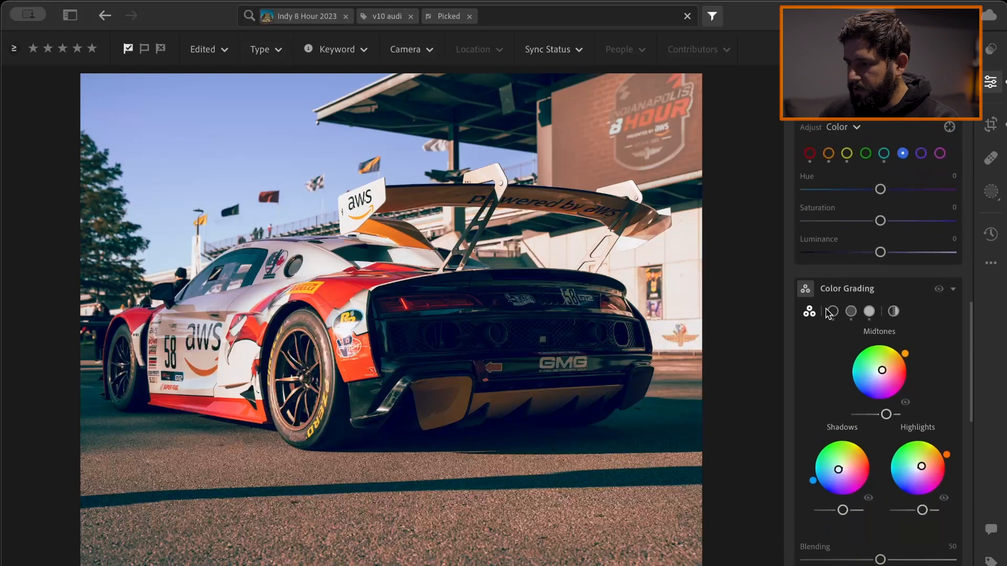
{"action": "scroll", "coordinate": [891, 346], "scroll_direction": "down", "scroll_amount": 3}
{"action": "mouse_move", "coordinate": [922, 359]}
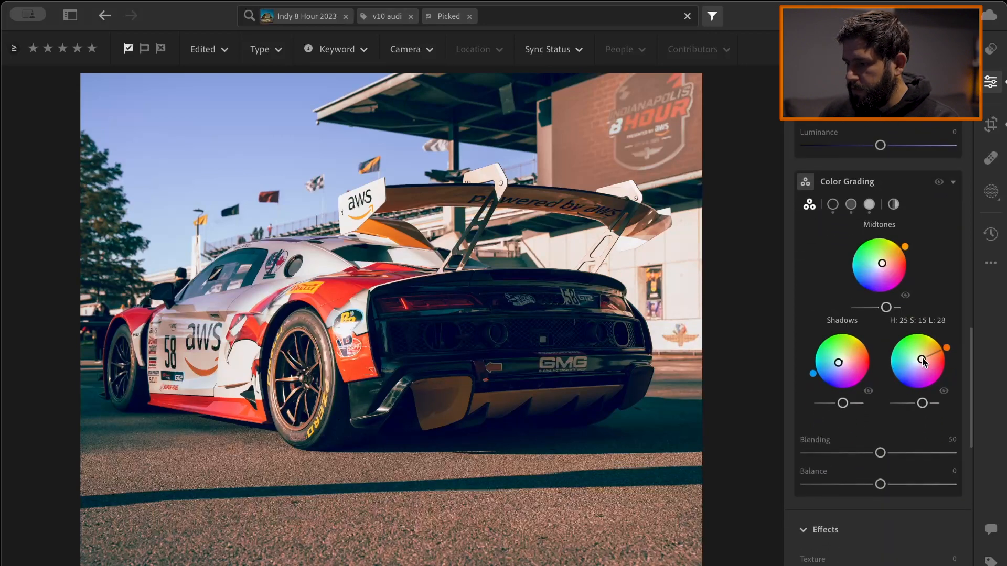
{"action": "left_click_drag", "start_coordinate": [921, 361], "coordinate": [919, 363]}
{"action": "left_click_drag", "start_coordinate": [918, 361], "coordinate": [920, 362]}
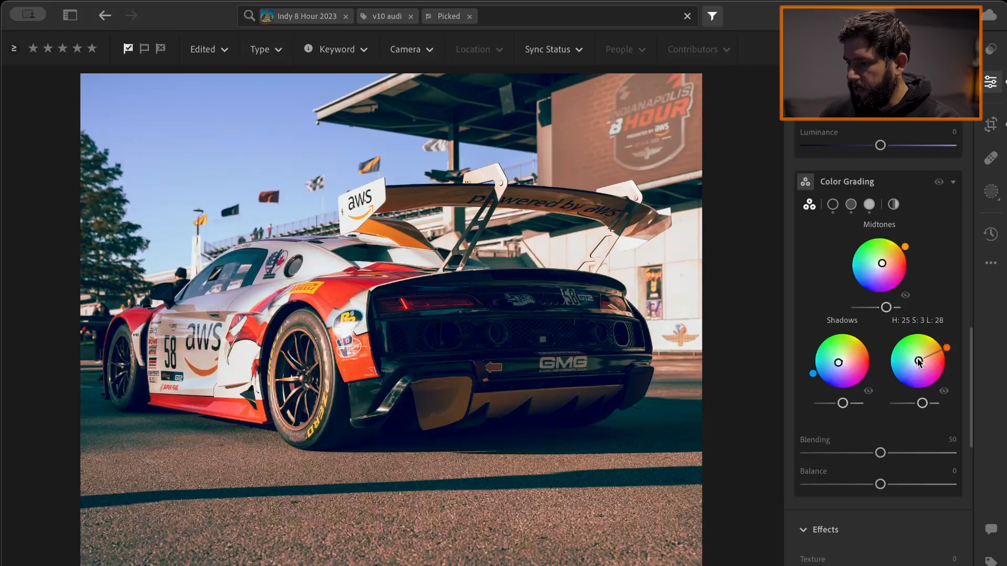
- Lower the saturation of the midtones tint in Color Grading and set the shadows tint's saturation to 9
{"action": "scroll", "coordinate": [891, 294], "scroll_direction": "up", "scroll_amount": 1}
{"action": "mouse_move", "coordinate": [884, 282]}
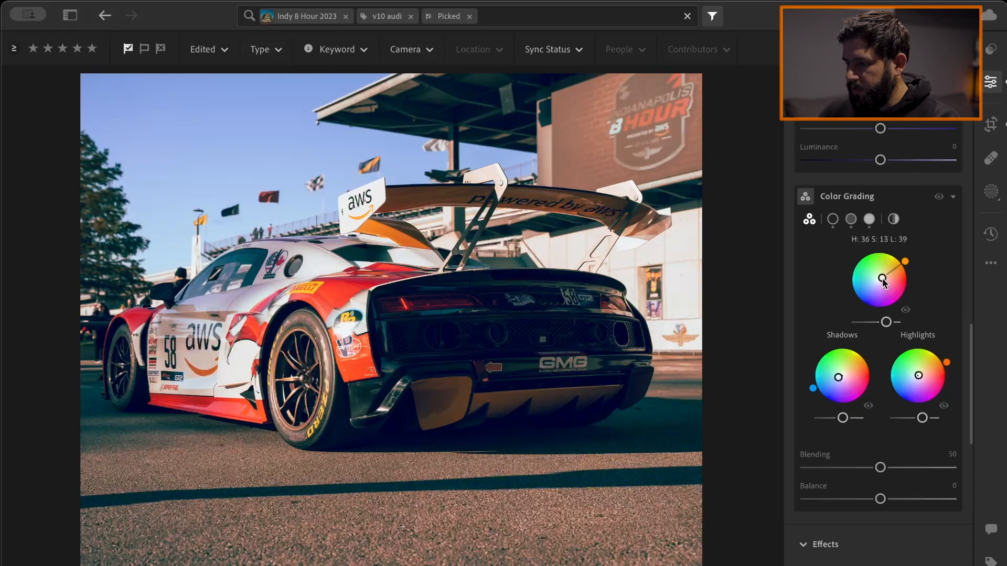
{"action": "left_click_drag", "start_coordinate": [882, 280], "coordinate": [881, 281]}
{"action": "mouse_move", "coordinate": [837, 379]}
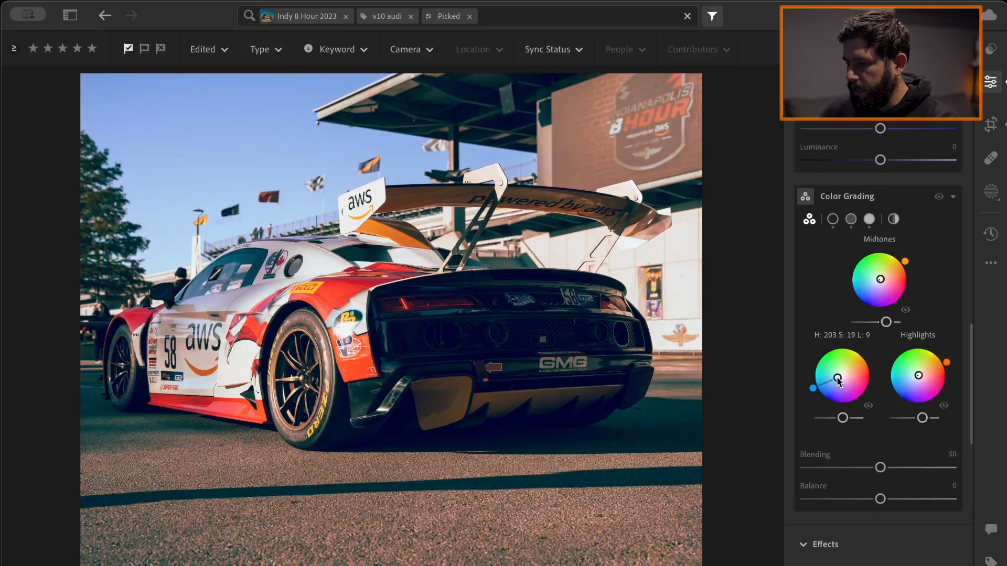
{"action": "left_click_drag", "start_coordinate": [840, 381], "coordinate": [840, 382]}
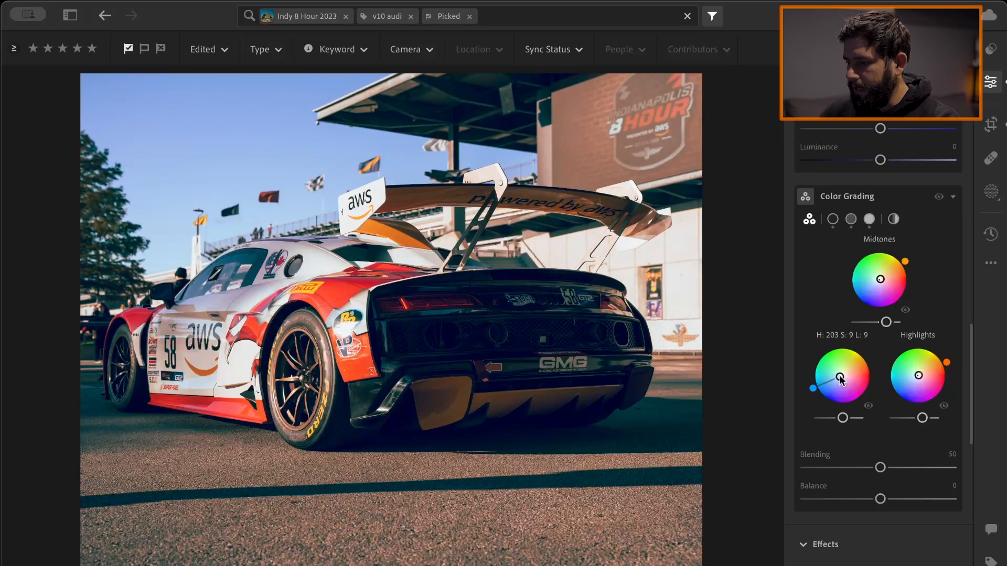
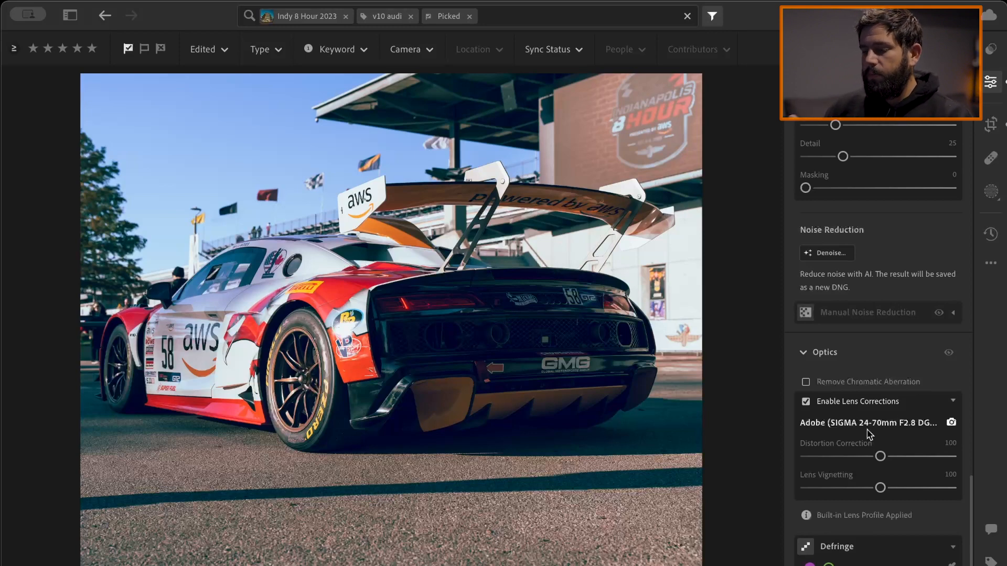
- Set the sharpening Masking to 69 using the black-and-white mask preview so that mainly edges are sharpened
{"action": "scroll", "coordinate": [813, 495], "scroll_direction": "up", "scroll_amount": 5}
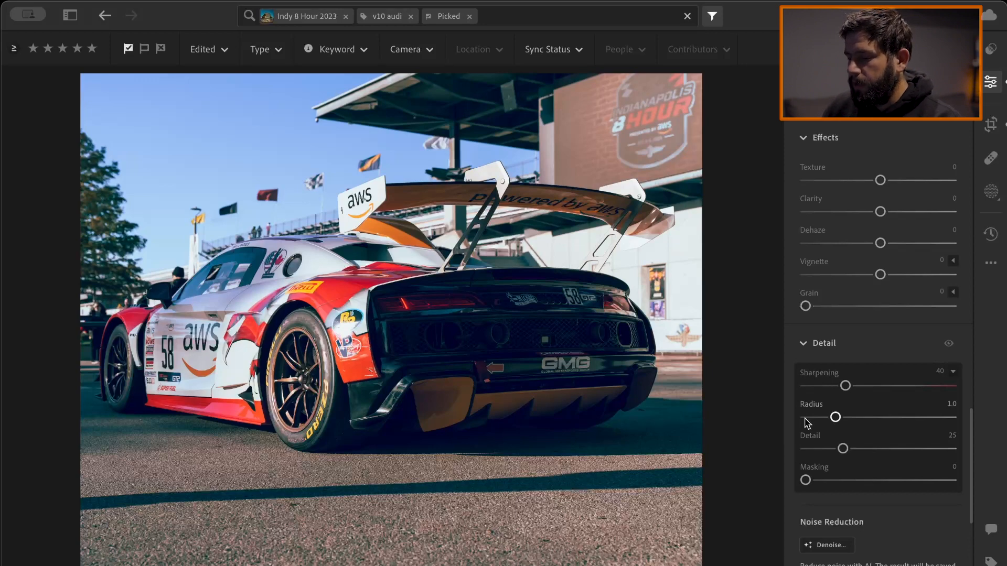
{"action": "left_click", "coordinate": [805, 481], "text": "alt"}
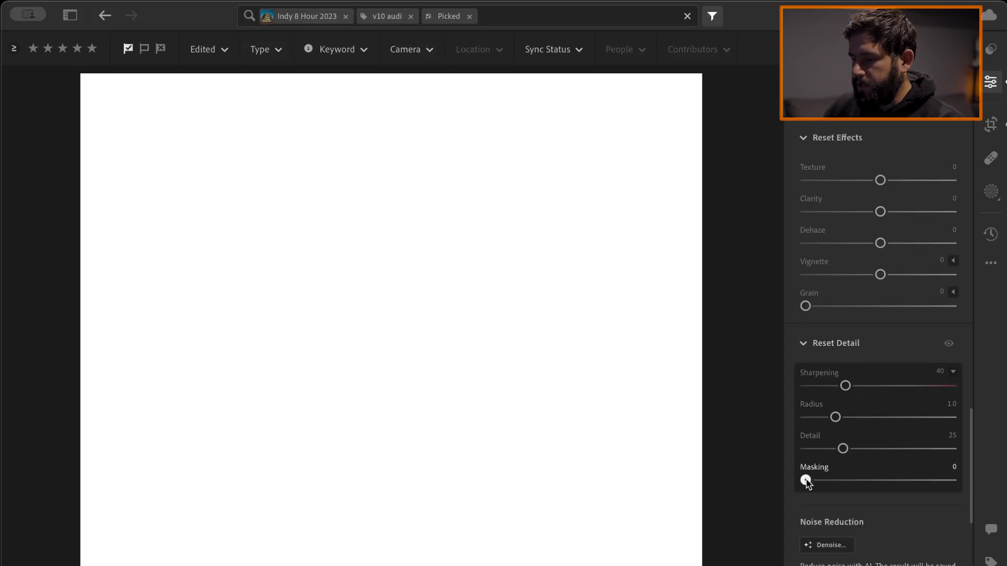
{"action": "left_click_drag", "start_coordinate": [805, 480], "coordinate": [908, 480]}
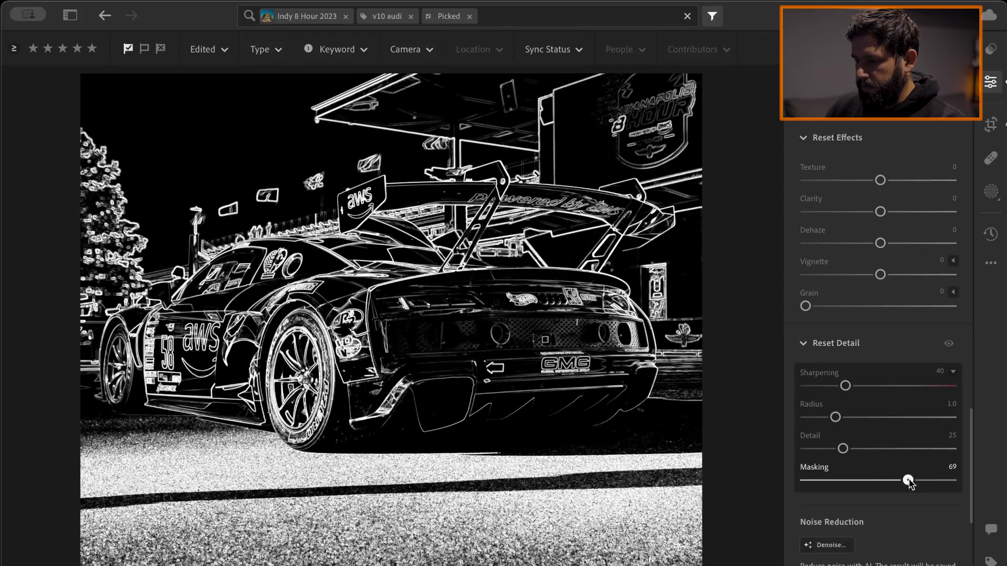
{"action": "left_click_drag", "start_coordinate": [907, 481], "coordinate": [911, 481]}
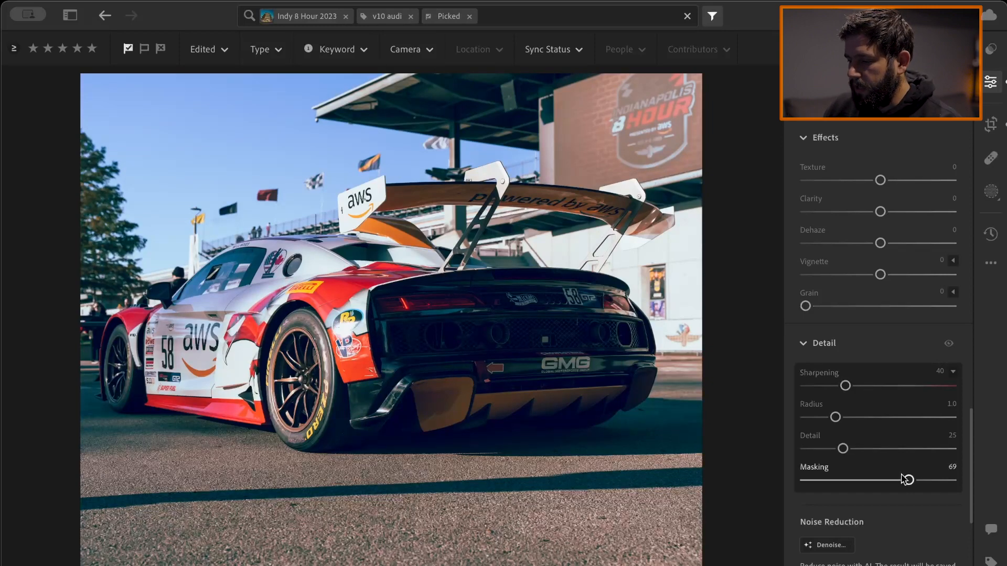
{"action": "left_click_drag", "start_coordinate": [908, 480], "coordinate": [904, 480]}
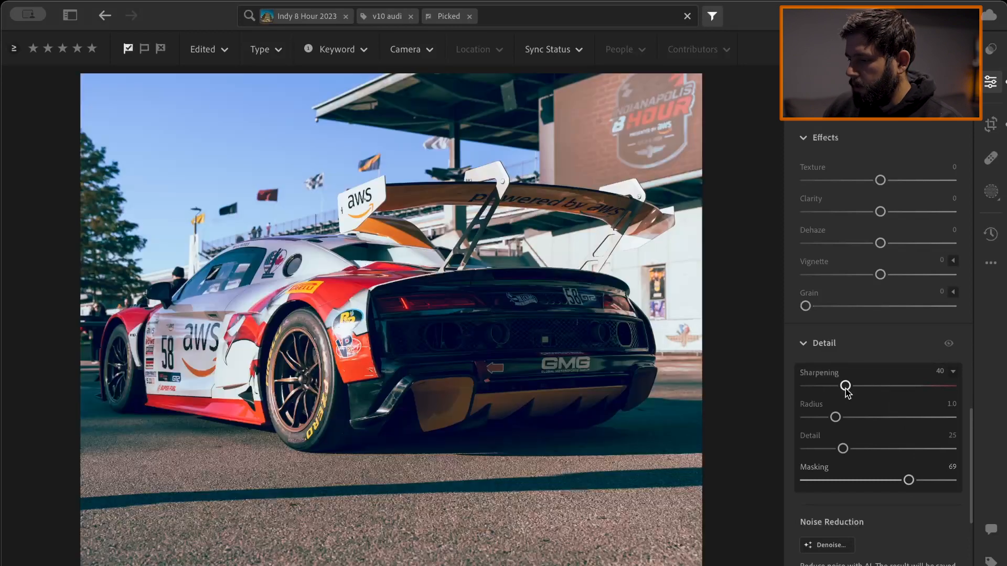
- Set Sharpening to 50 and inspect the result up close around the aws logo on the rear wing
{"action": "left_click_drag", "start_coordinate": [845, 386], "coordinate": [848, 386]}
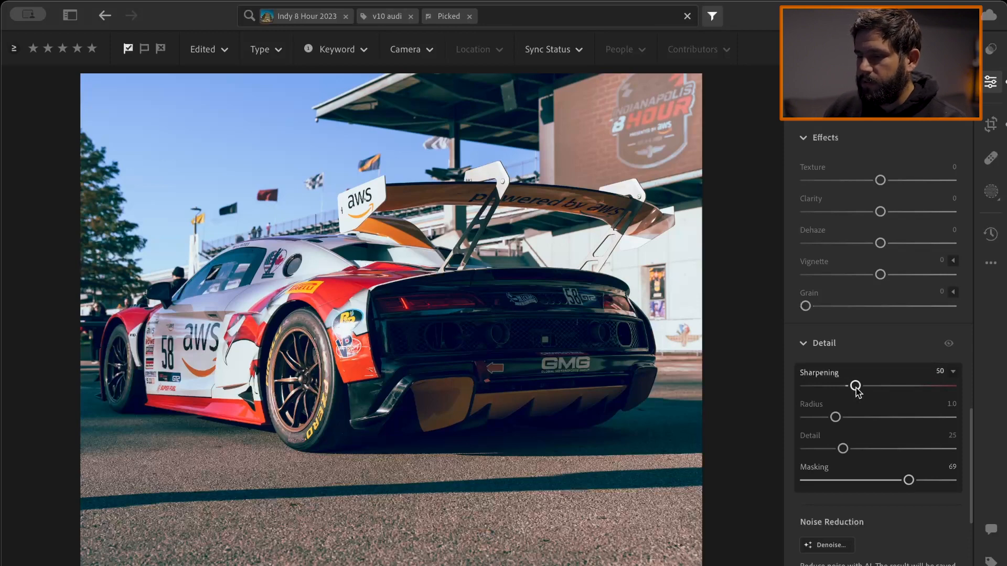
{"action": "left_click_drag", "start_coordinate": [343, 274], "coordinate": [293, 181]}
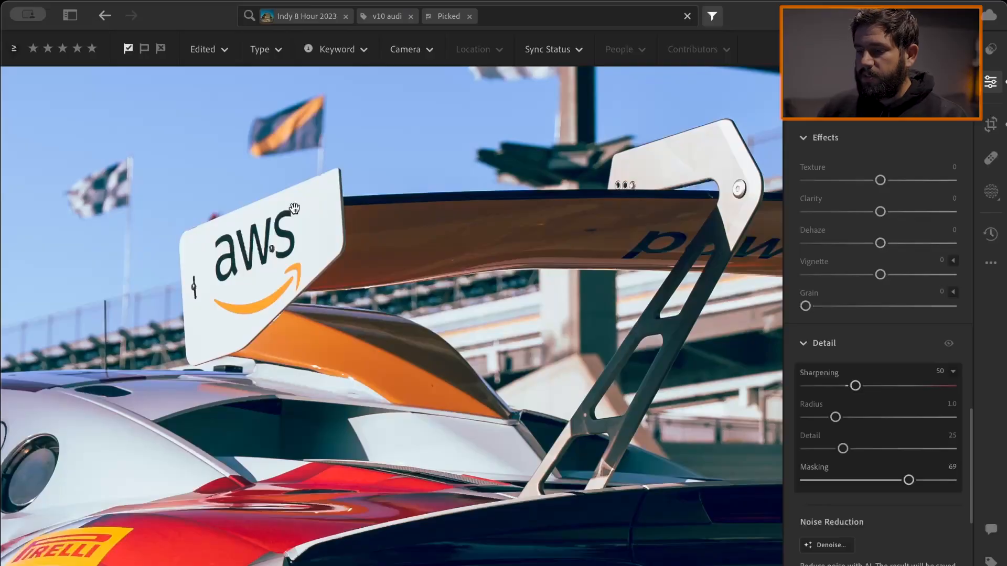
{"action": "left_click_drag", "start_coordinate": [327, 209], "coordinate": [360, 229]}
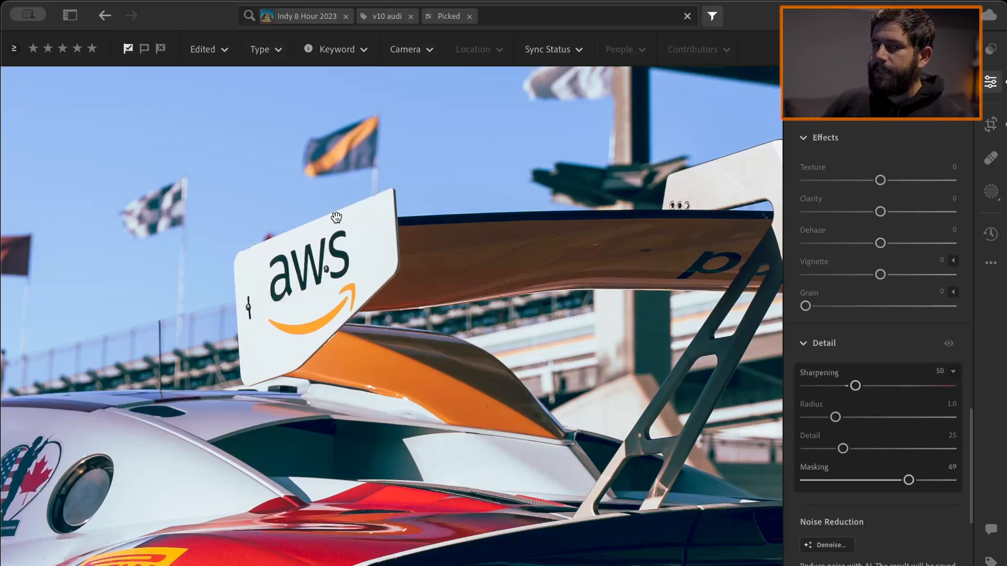
{"action": "left_click", "coordinate": [351, 236]}
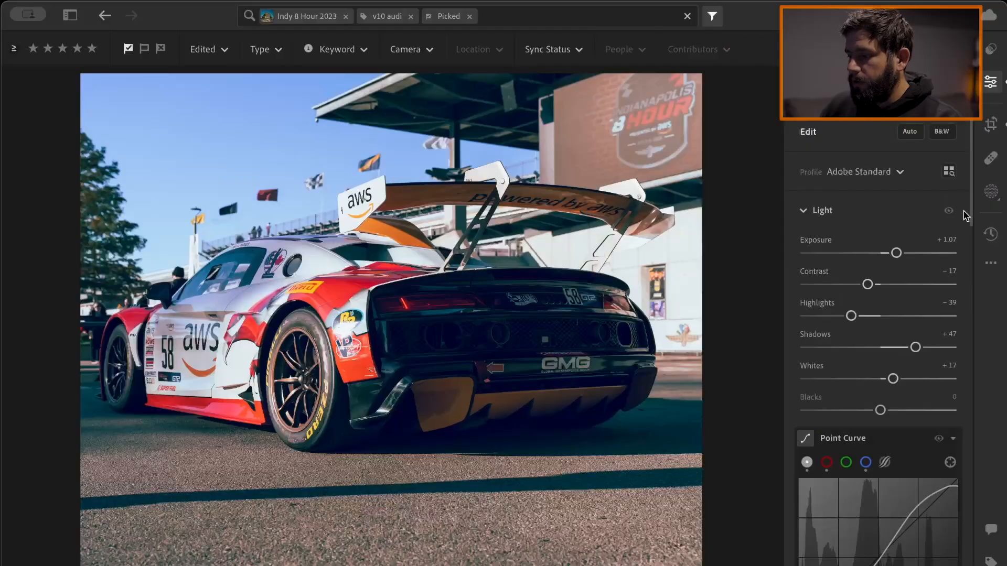
- Create an object-selection mask of the race car by brushing over its body
{"action": "left_click", "coordinate": [990, 191]}
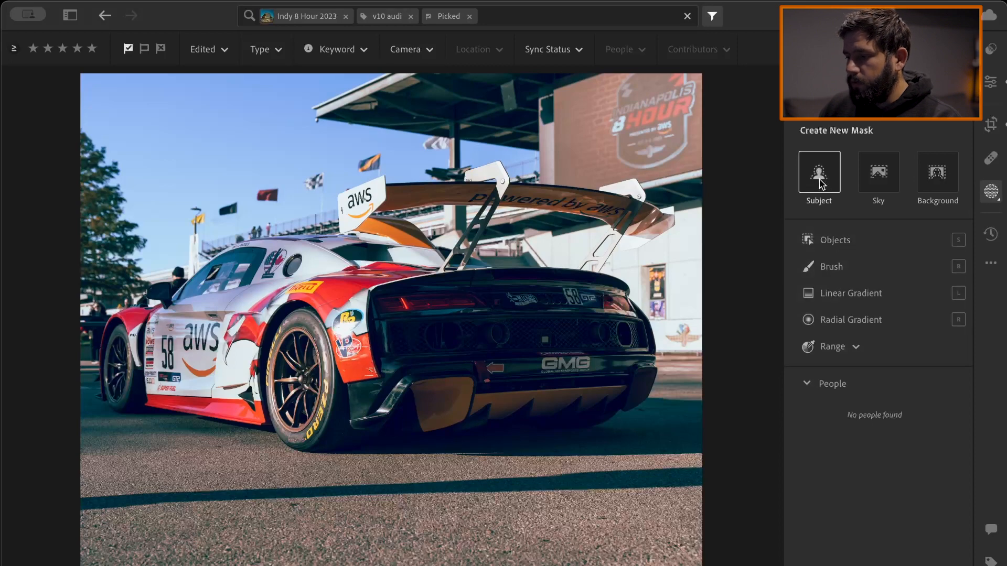
{"action": "mouse_move", "coordinate": [821, 183]}
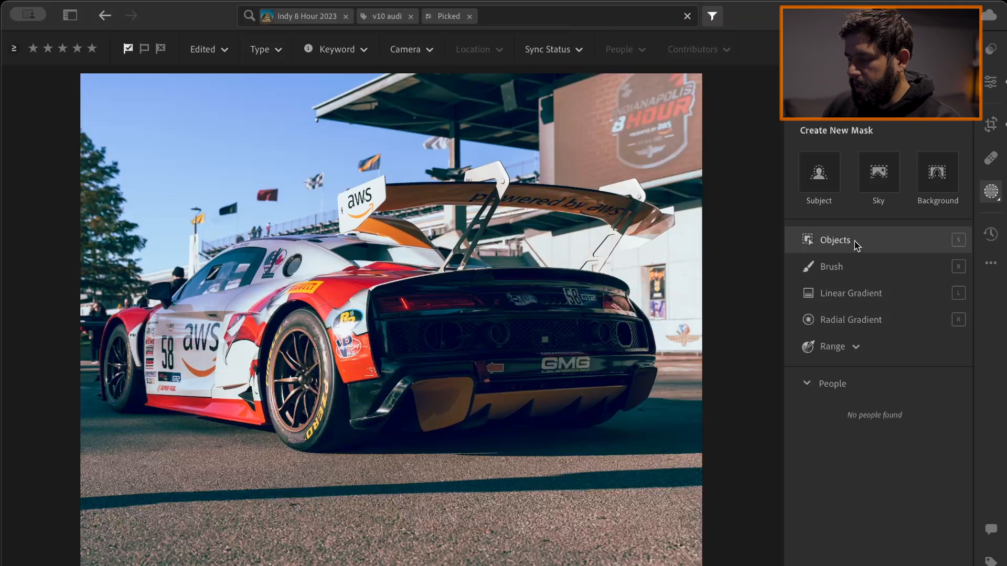
{"action": "left_click", "coordinate": [872, 241]}
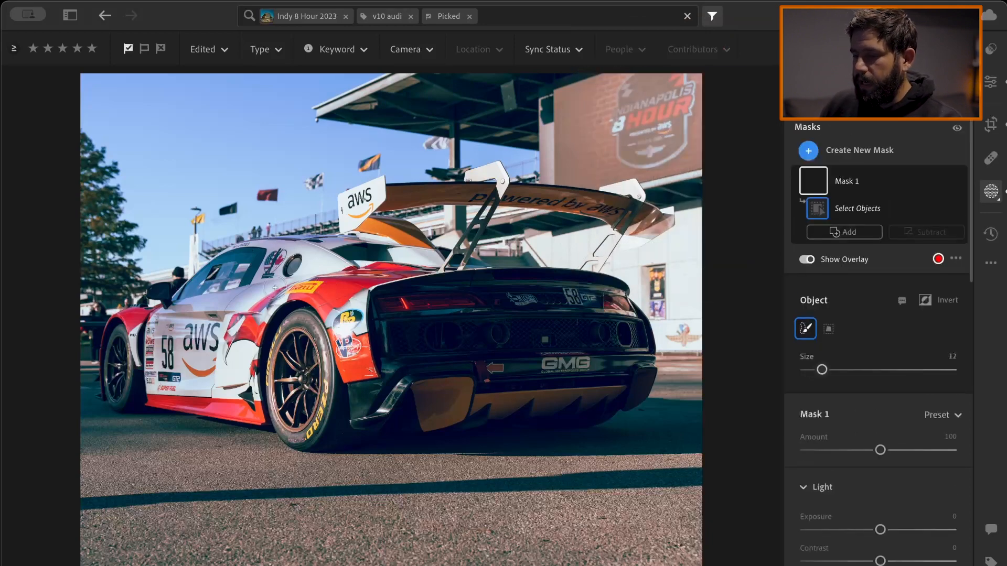
{"action": "mouse_move", "coordinate": [148, 321]}
{"action": "left_mouse_down"}
{"action": "mouse_move", "coordinate": [125, 321]}
{"action": "mouse_move", "coordinate": [111, 339]}
{"action": "mouse_move", "coordinate": [113, 397]}
{"action": "mouse_move", "coordinate": [189, 397]}
{"action": "mouse_move", "coordinate": [273, 422]}
{"action": "mouse_move", "coordinate": [641, 343]}
{"action": "mouse_move", "coordinate": [634, 322]}
{"action": "mouse_move", "coordinate": [591, 284]}
{"action": "mouse_move", "coordinate": [590, 264]}
{"action": "mouse_move", "coordinate": [641, 224]}
{"action": "mouse_move", "coordinate": [666, 220]}
{"action": "mouse_move", "coordinate": [621, 195]}
{"action": "mouse_move", "coordinate": [257, 247]}
{"action": "mouse_move", "coordinate": [188, 291]}
{"action": "mouse_move", "coordinate": [160, 293]}
{"action": "mouse_move", "coordinate": [127, 342]}
{"action": "mouse_move", "coordinate": [598, 327]}
{"action": "mouse_move", "coordinate": [314, 395]}
{"action": "mouse_move", "coordinate": [238, 361]}
{"action": "mouse_move", "coordinate": [315, 244]}
{"action": "mouse_move", "coordinate": [506, 412]}
{"action": "mouse_move", "coordinate": [320, 340]}
{"action": "mouse_move", "coordinate": [189, 307]}
{"action": "left_mouse_up"}
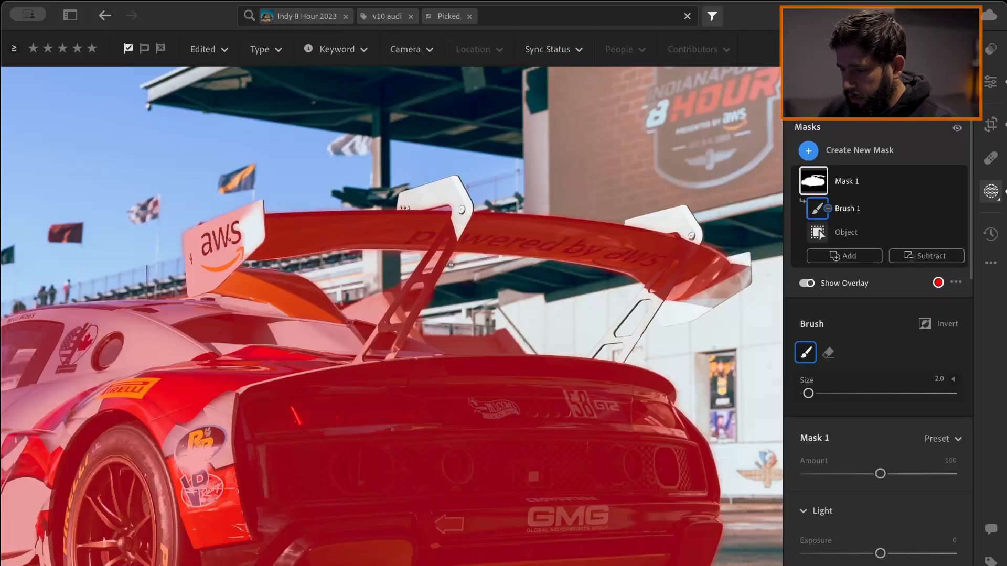
- Paint the white wing mounts and the far wing end plate into the car mask with a size 2 brush
{"action": "key", "text": "bracketleft"}
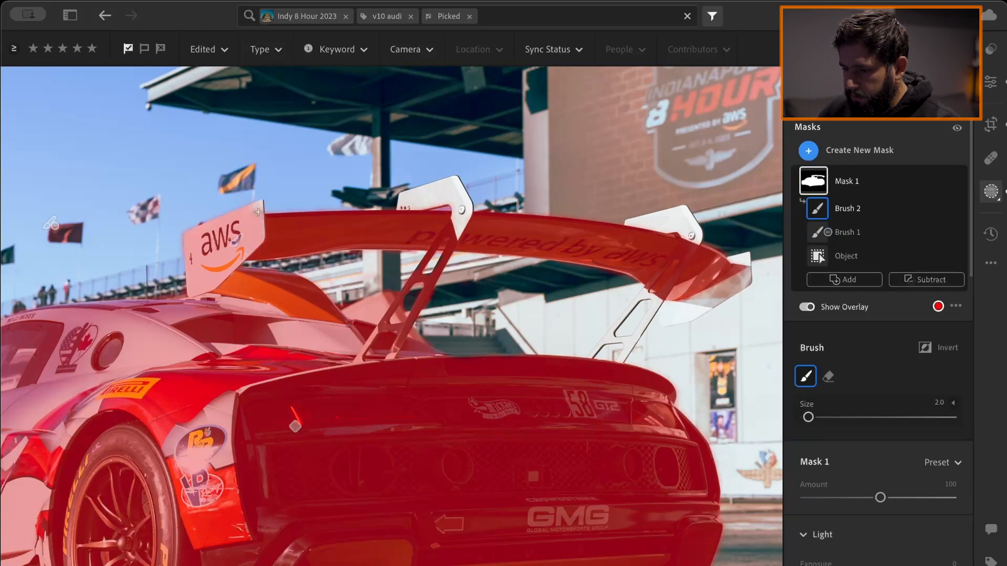
{"action": "mouse_move", "coordinate": [452, 184]}
{"action": "left_mouse_down"}
{"action": "mouse_move", "coordinate": [466, 203]}
{"action": "mouse_move", "coordinate": [460, 228]}
{"action": "mouse_move", "coordinate": [415, 201]}
{"action": "left_mouse_up"}
{"action": "mouse_move", "coordinate": [652, 219]}
{"action": "left_mouse_down"}
{"action": "mouse_move", "coordinate": [629, 223]}
{"action": "mouse_move", "coordinate": [689, 224]}
{"action": "mouse_move", "coordinate": [690, 215]}
{"action": "mouse_move", "coordinate": [677, 232]}
{"action": "left_mouse_up"}
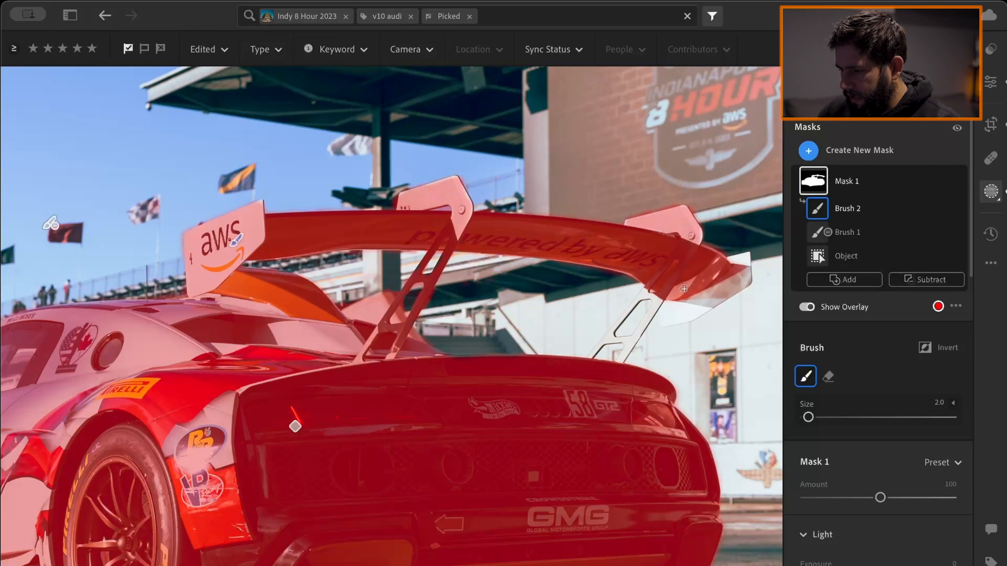
{"action": "mouse_move", "coordinate": [688, 313]}
{"action": "left_mouse_down"}
{"action": "mouse_move", "coordinate": [678, 316]}
{"action": "mouse_move", "coordinate": [743, 276]}
{"action": "left_mouse_up"}
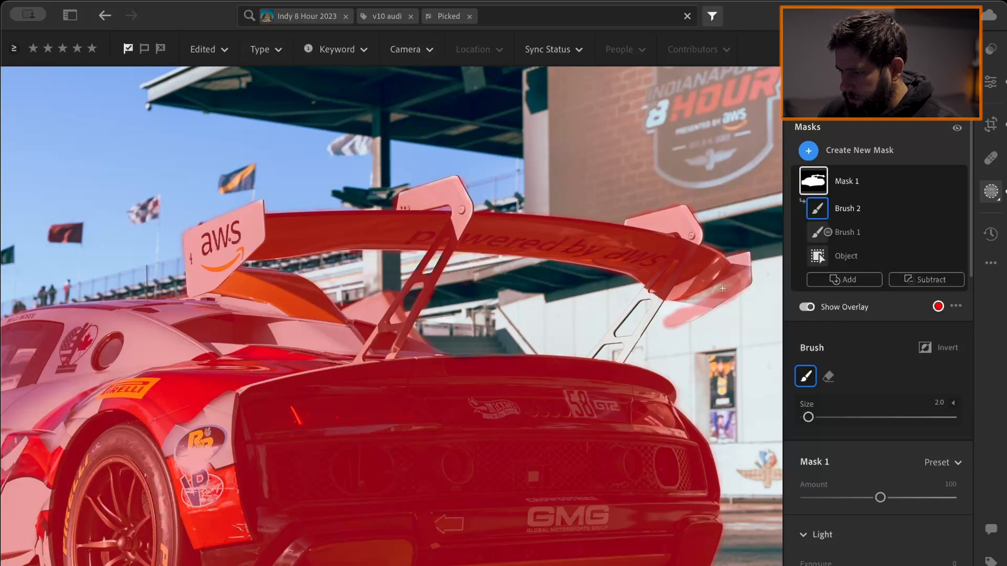
{"action": "left_click_drag", "start_coordinate": [723, 283], "coordinate": [694, 300]}
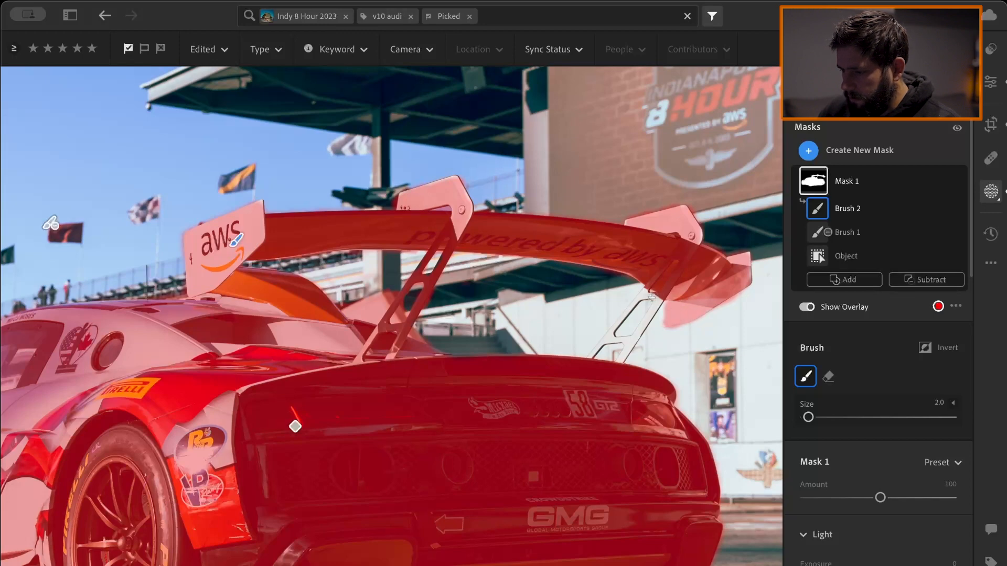
- Paint the far wing support strut into the car mask and erase the gaps inside it, refining with brush size 1
{"action": "mouse_move", "coordinate": [656, 298]}
{"action": "left_mouse_down"}
{"action": "mouse_move", "coordinate": [624, 356]}
{"action": "mouse_move", "coordinate": [650, 303]}
{"action": "left_mouse_up"}
{"action": "left_click_drag", "start_coordinate": [619, 344], "coordinate": [625, 341]}
{"action": "key", "text": "alt"}
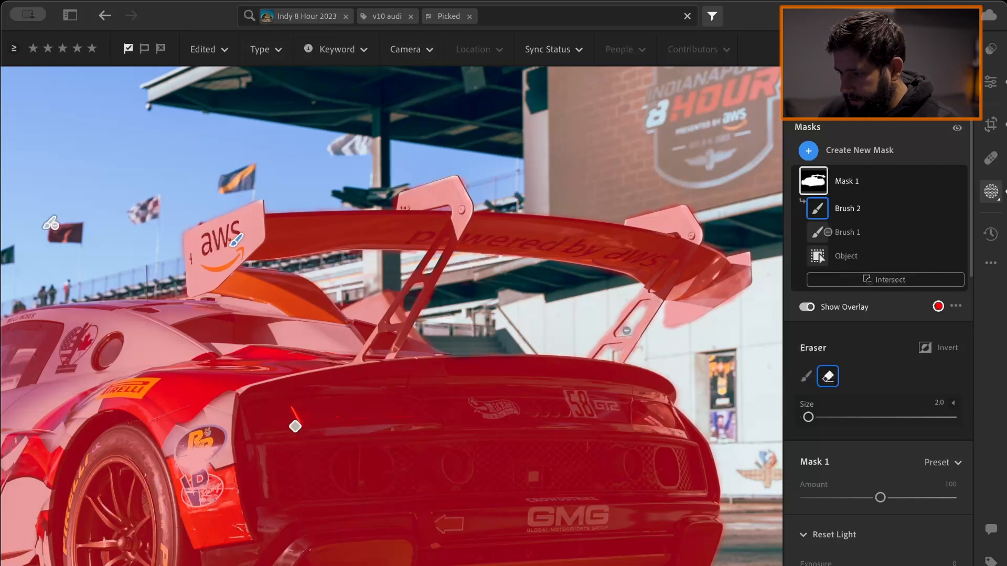
{"action": "left_click_drag", "start_coordinate": [627, 327], "coordinate": [629, 299]}
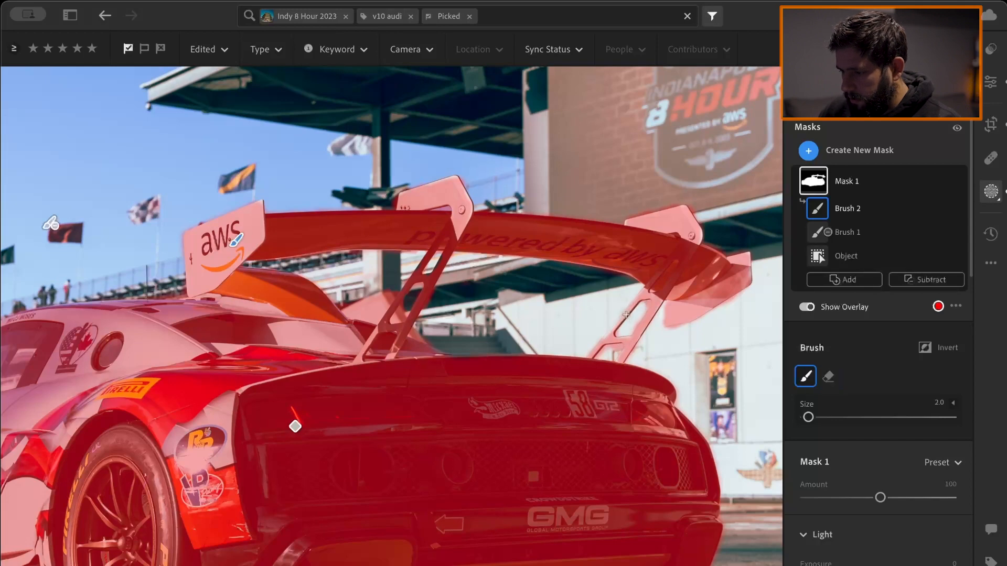
{"action": "key", "text": "alt"}
{"action": "left_click_drag", "start_coordinate": [623, 307], "coordinate": [622, 327]}
{"action": "key", "text": "alt"}
{"action": "key", "text": "["}
{"action": "key", "text": "alt"}
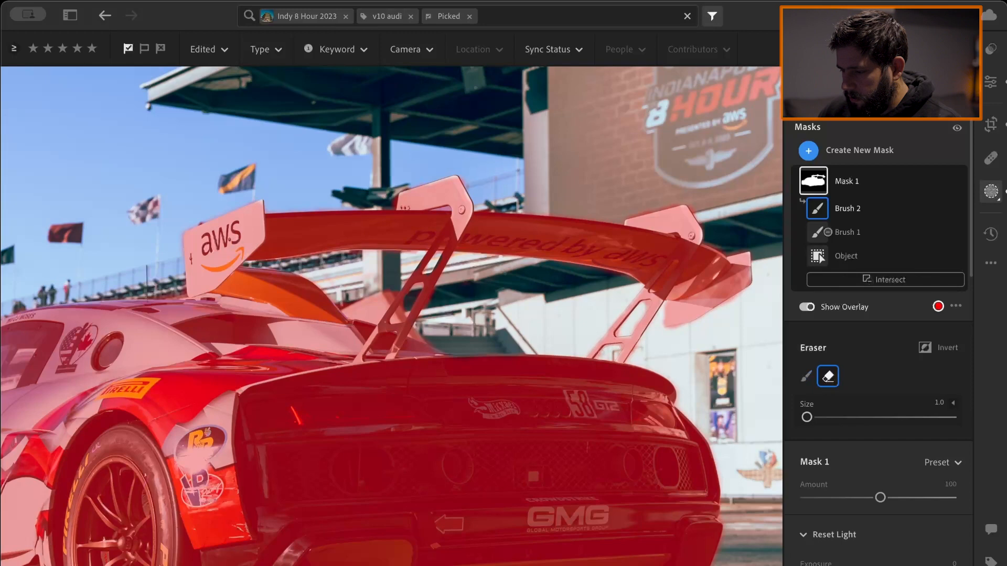
{"action": "left_click_drag", "start_coordinate": [606, 351], "coordinate": [616, 346]}
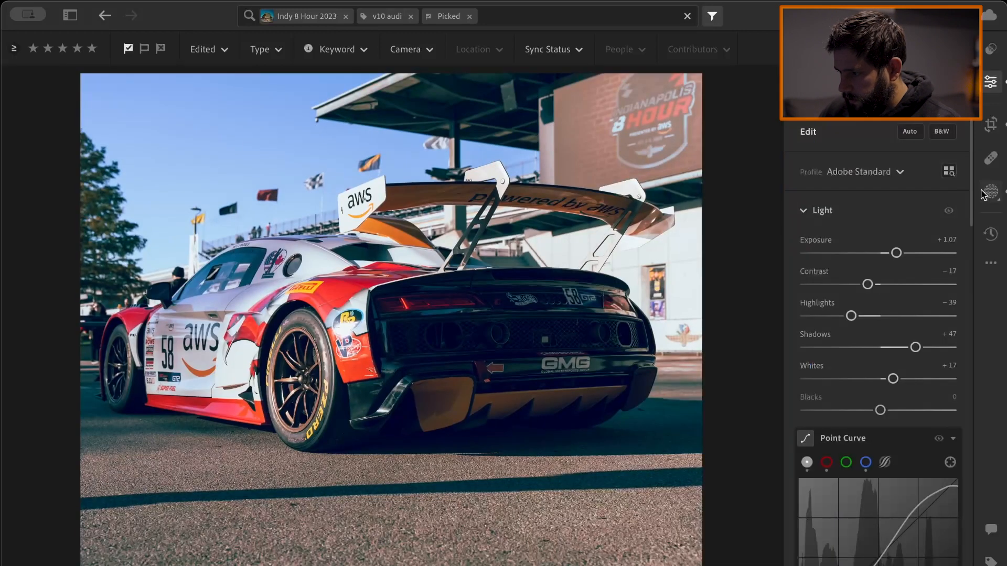
- Reset the car mask's Exposure, Contrast, Highlights, Shadows, Whites and Blacks to 0
{"action": "left_click", "coordinate": [988, 193]}
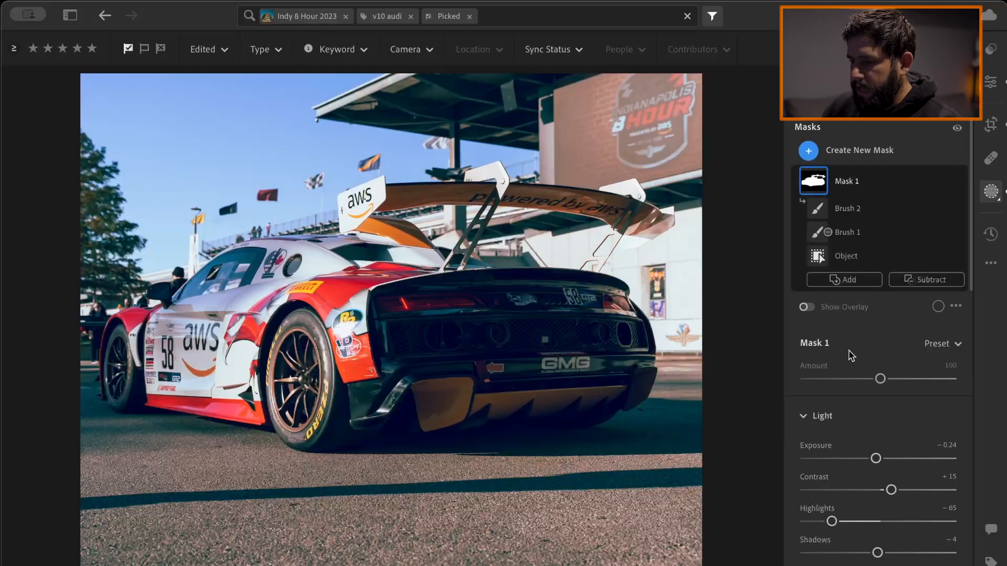
{"action": "scroll", "coordinate": [855, 350], "scroll_direction": "down", "scroll_amount": 2}
{"action": "double_click", "coordinate": [876, 381]}
{"action": "double_click", "coordinate": [891, 412]}
{"action": "double_click", "coordinate": [831, 443]}
{"action": "double_click", "coordinate": [914, 507]}
{"action": "double_click", "coordinate": [853, 537]}
{"action": "double_click", "coordinate": [878, 475]}
- Set the car mask's Highlights to −15, Shadows to +48 and Whites to +19
{"action": "left_click_drag", "start_coordinate": [880, 443], "coordinate": [860, 445]}
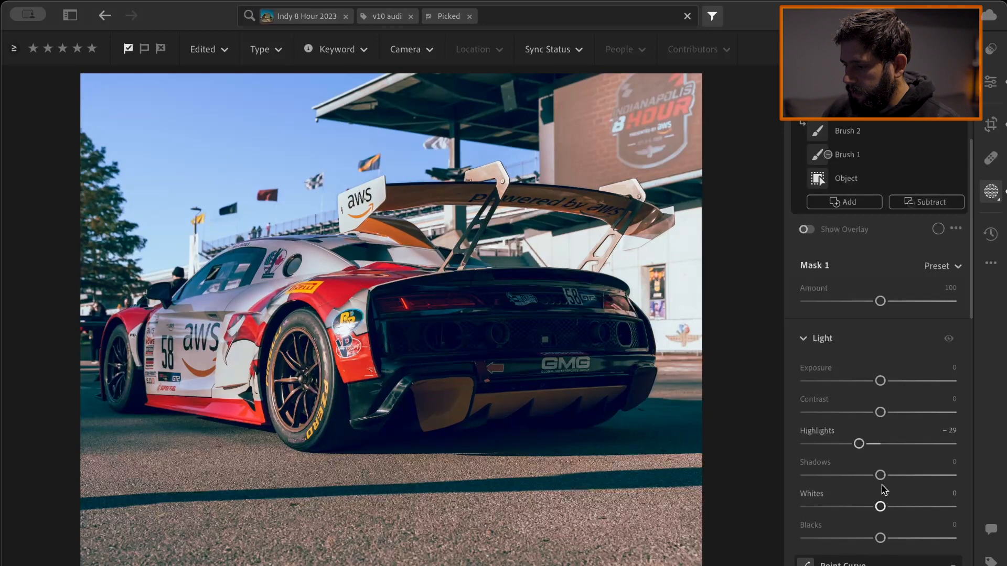
{"action": "left_click_drag", "start_coordinate": [880, 475], "coordinate": [916, 475]}
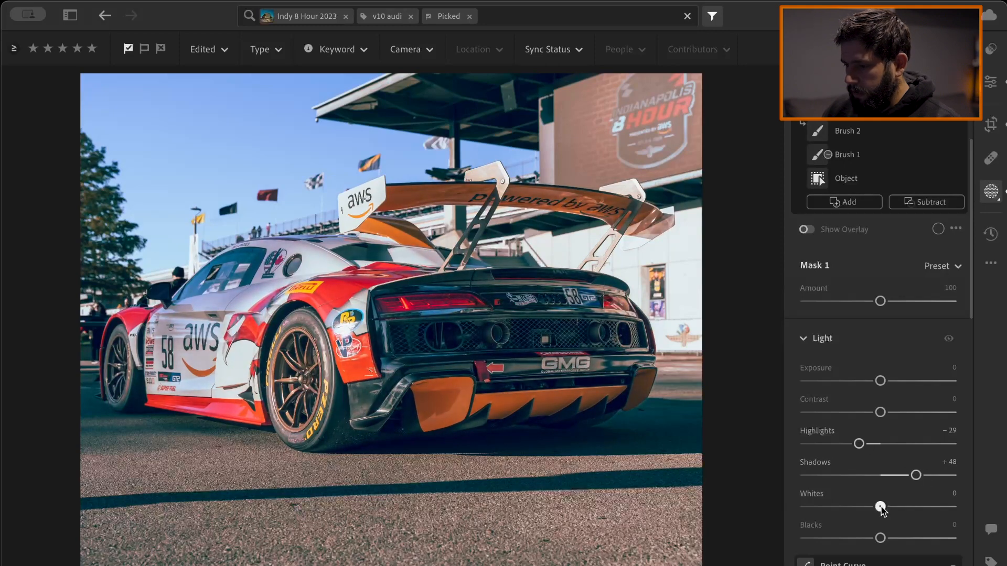
{"action": "left_click_drag", "start_coordinate": [881, 508], "coordinate": [898, 507]}
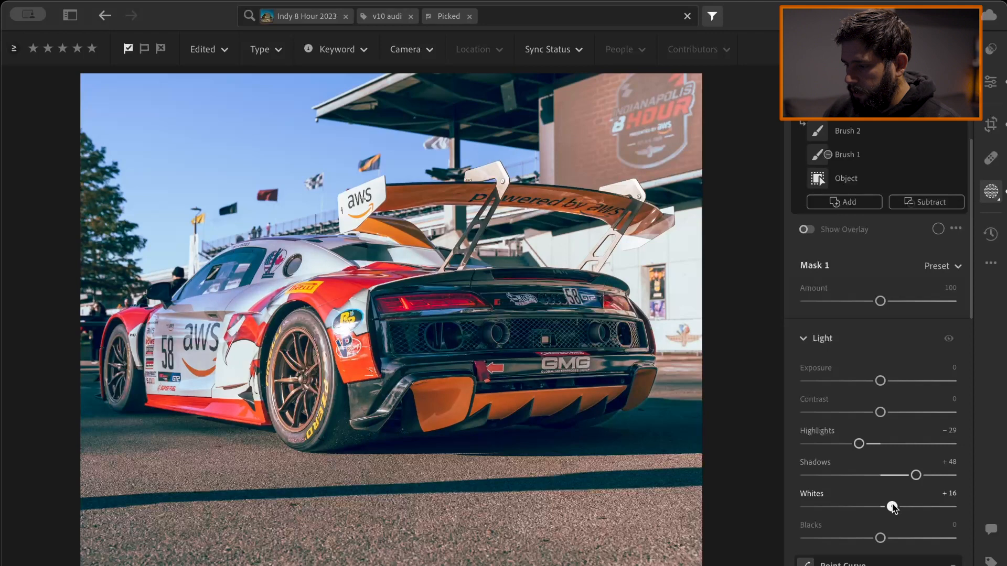
{"action": "mouse_move", "coordinate": [856, 444]}
{"action": "left_mouse_down"}
{"action": "mouse_move", "coordinate": [825, 444]}
{"action": "mouse_move", "coordinate": [865, 443]}
{"action": "left_mouse_up"}
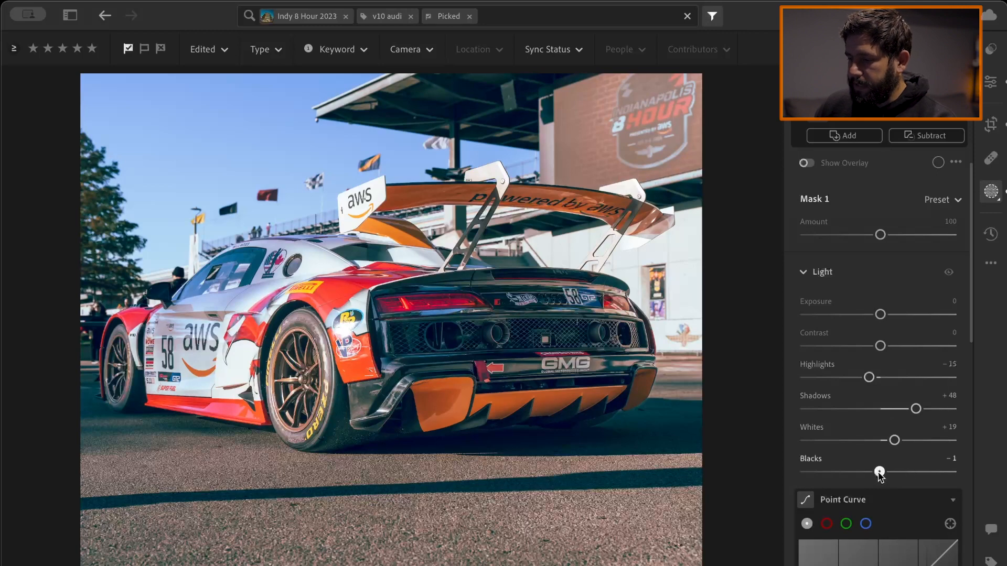
- Lower the car mask's Blacks to about −40 and raise its Shadows to +57
{"action": "left_click_drag", "start_coordinate": [873, 473], "coordinate": [864, 474]}
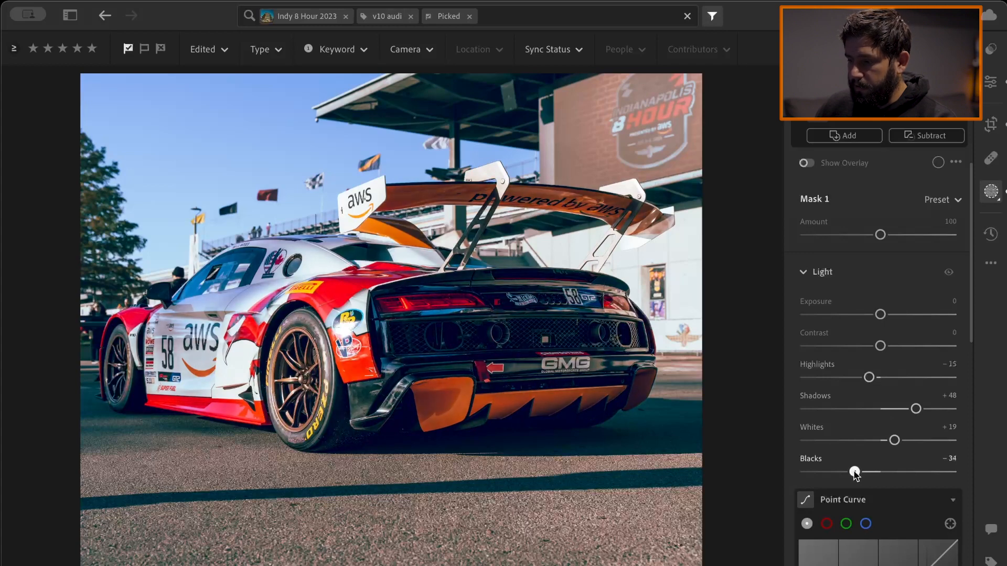
{"action": "left_click_drag", "start_coordinate": [855, 473], "coordinate": [857, 473]}
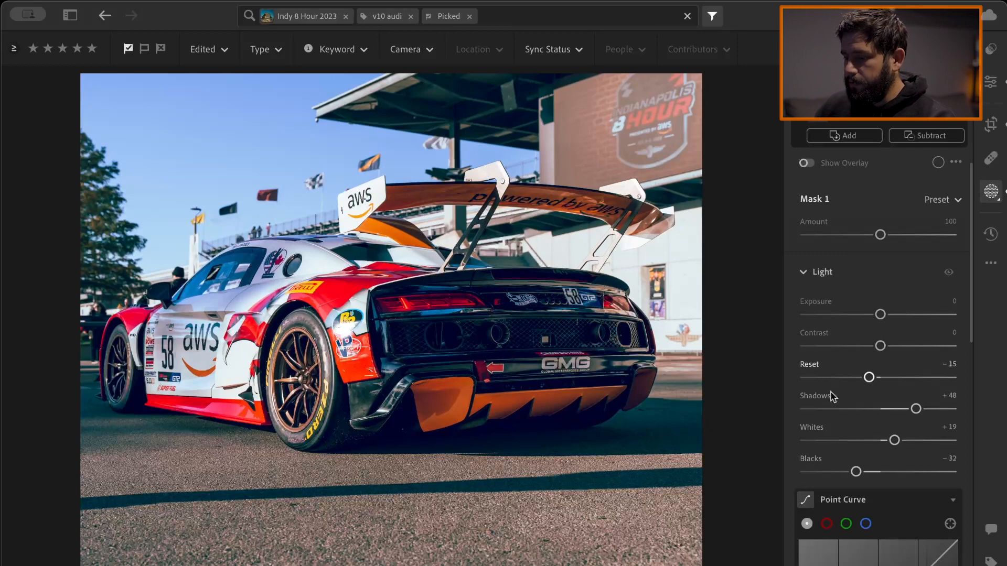
{"action": "left_click_drag", "start_coordinate": [853, 472], "coordinate": [848, 473]}
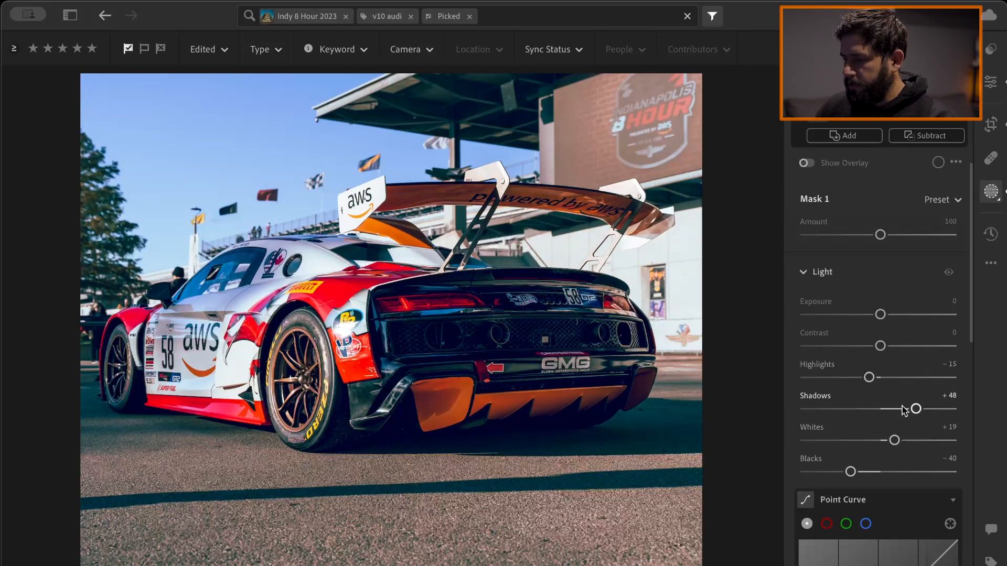
{"action": "mouse_move", "coordinate": [915, 409]}
{"action": "left_mouse_down"}
{"action": "mouse_move", "coordinate": [902, 409]}
{"action": "mouse_move", "coordinate": [916, 409]}
{"action": "left_mouse_up"}
{"action": "scroll", "coordinate": [920, 407], "scroll_direction": "down", "scroll_amount": 1}
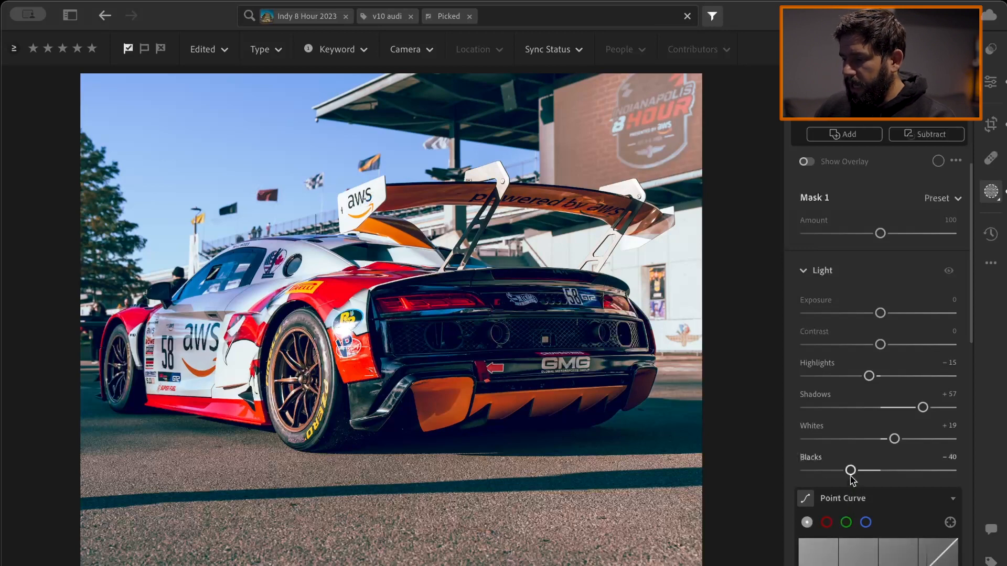
{"action": "mouse_move", "coordinate": [855, 472]}
{"action": "left_mouse_down"}
{"action": "mouse_move", "coordinate": [873, 475]}
{"action": "mouse_move", "coordinate": [851, 474]}
{"action": "left_mouse_up"}
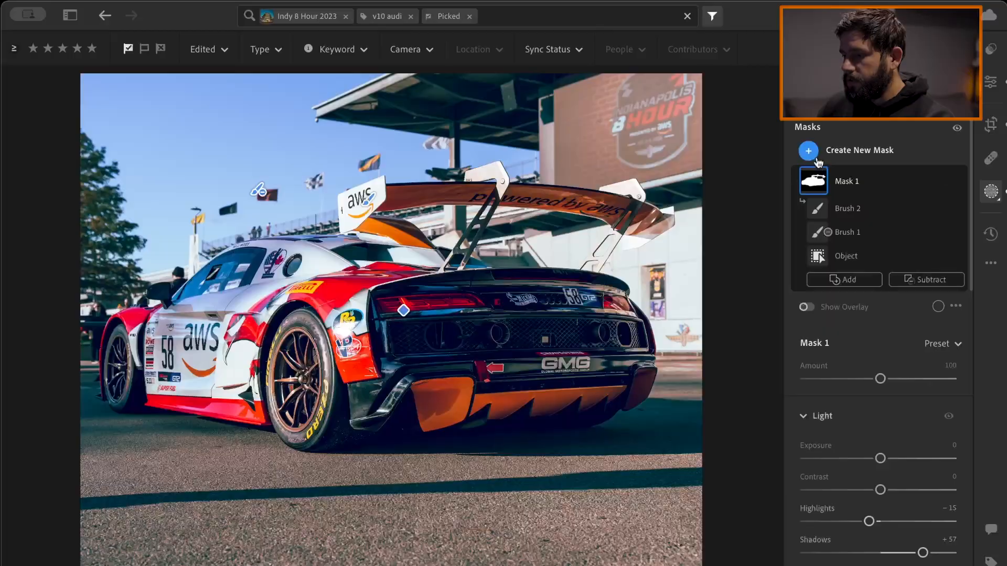
- Add a linear gradient mask from the photo's top edge down to the tires and subtract the car using object selection
{"action": "left_click", "coordinate": [807, 151]}
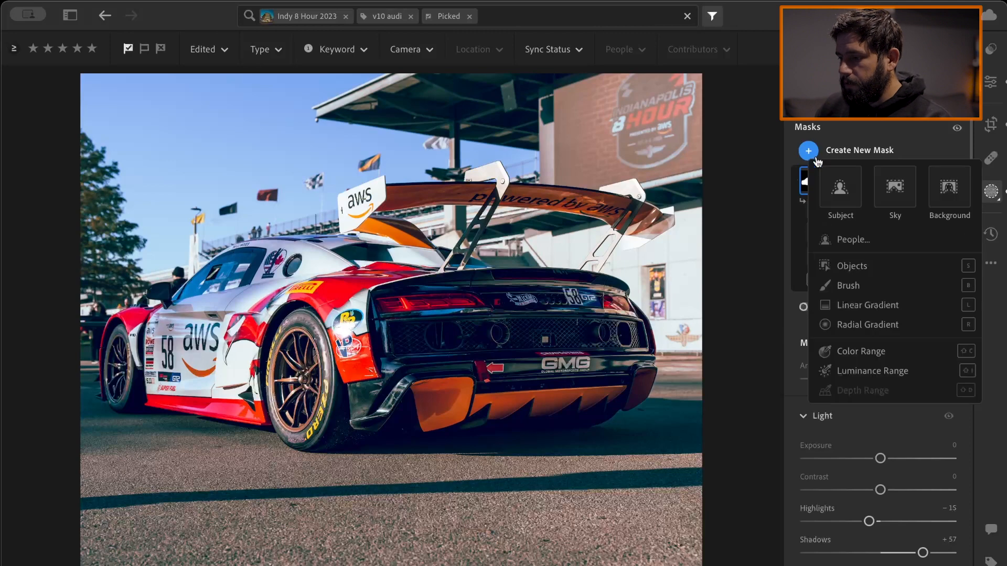
{"action": "left_click", "coordinate": [887, 304]}
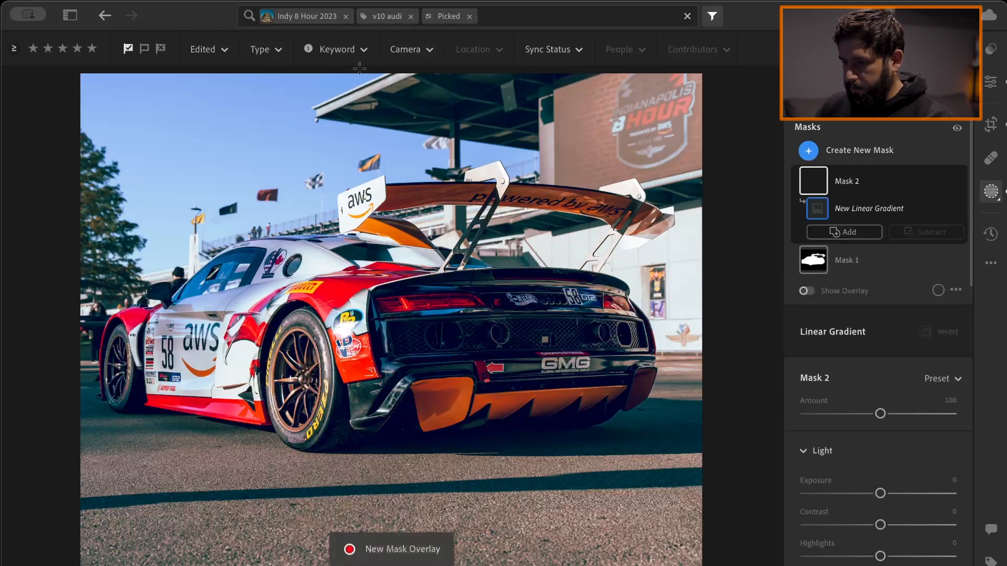
{"action": "mouse_move", "coordinate": [360, 69]}
{"action": "left_mouse_down"}
{"action": "mouse_move", "coordinate": [335, 207]}
{"action": "mouse_move", "coordinate": [357, 294]}
{"action": "mouse_move", "coordinate": [361, 408]}
{"action": "left_mouse_up"}
{"action": "left_click", "coordinate": [915, 232]}
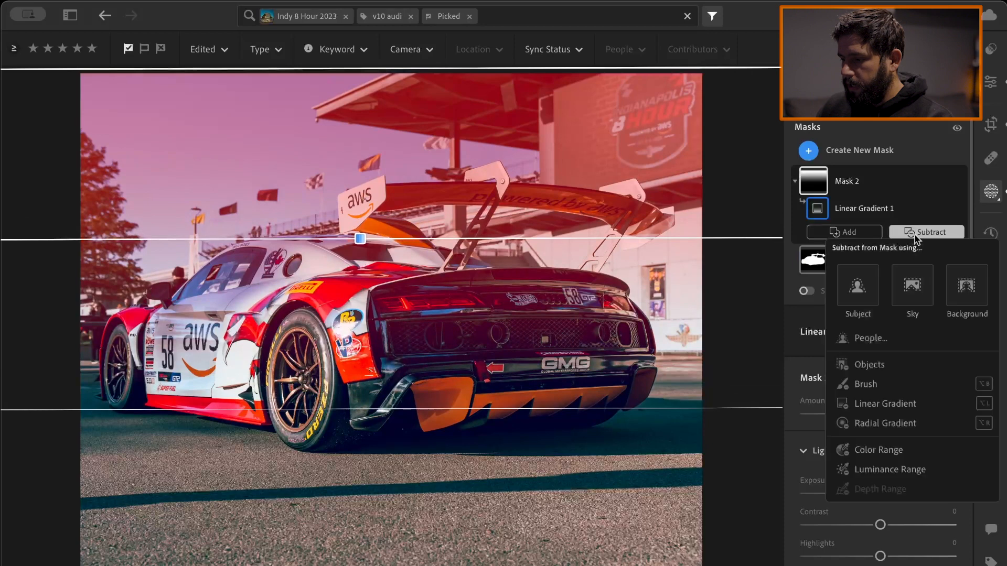
{"action": "left_click", "coordinate": [863, 372]}
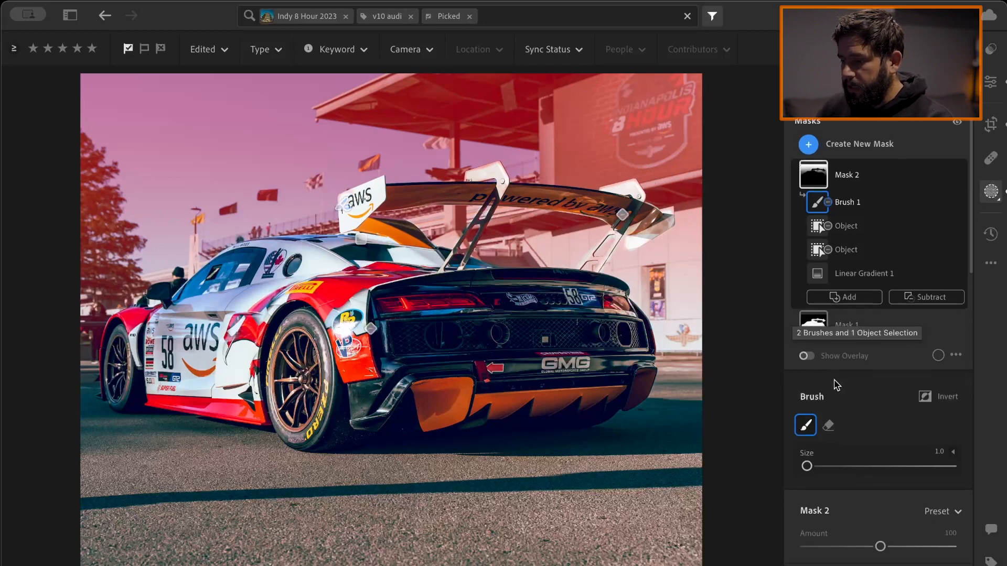
- Try and reset an Exposure of −2.40 on the upper gradient mask, and set its Highlights to −23 and Shadows to about −11
{"action": "scroll", "coordinate": [834, 361], "scroll_direction": "down", "scroll_amount": 5}
{"action": "scroll", "coordinate": [834, 366], "scroll_direction": "up", "scroll_amount": 5}
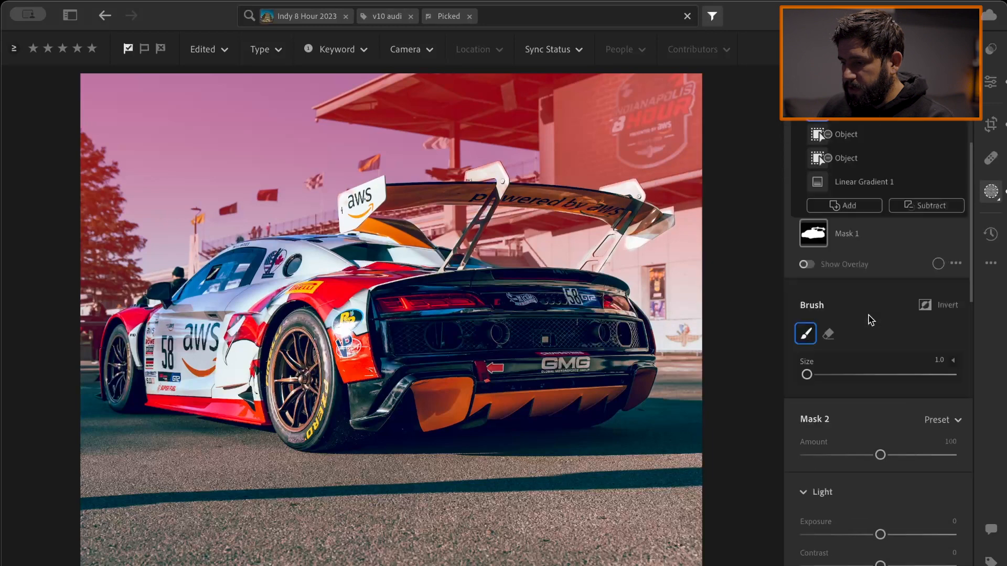
{"action": "scroll", "coordinate": [900, 387], "scroll_direction": "down", "scroll_amount": 5}
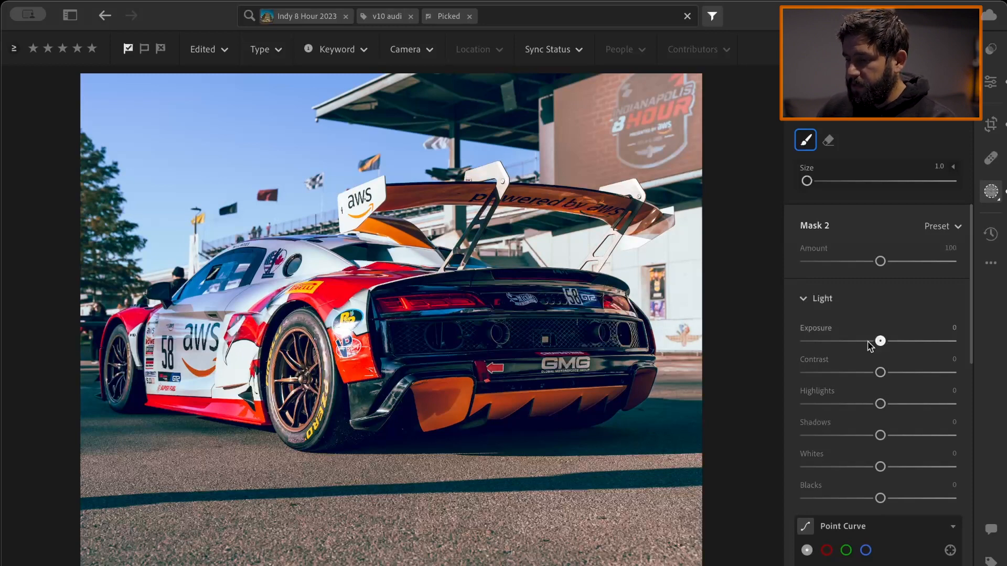
{"action": "left_click_drag", "start_coordinate": [879, 341], "coordinate": [835, 341]}
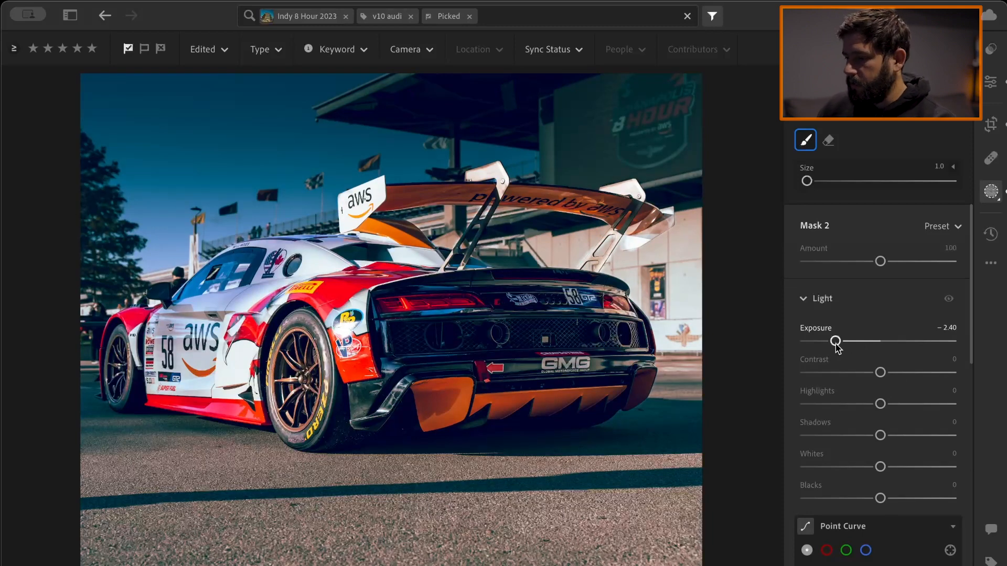
{"action": "double_click", "coordinate": [835, 341]}
{"action": "left_click_drag", "start_coordinate": [878, 408], "coordinate": [853, 409]}
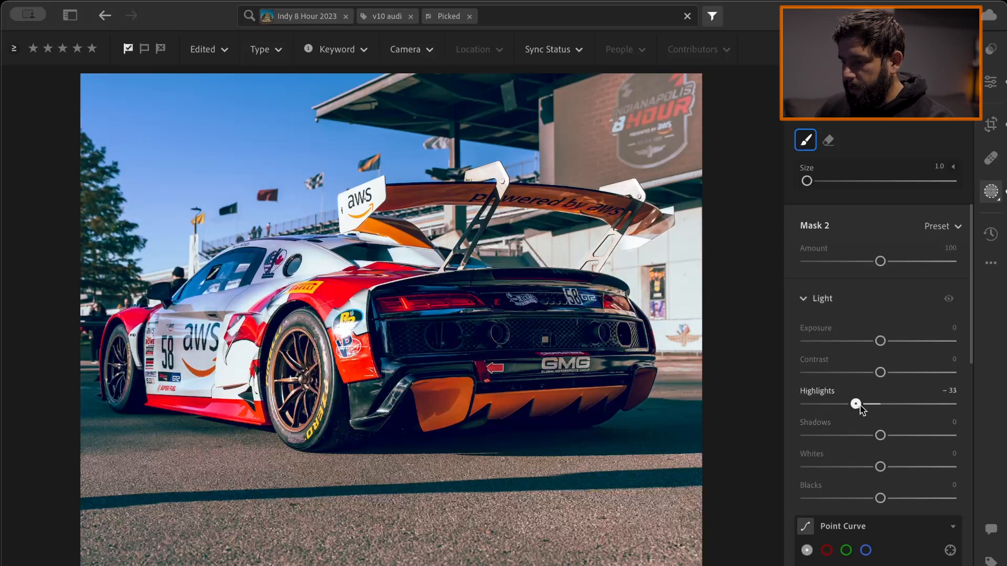
{"action": "left_click_drag", "start_coordinate": [863, 407], "coordinate": [864, 407]}
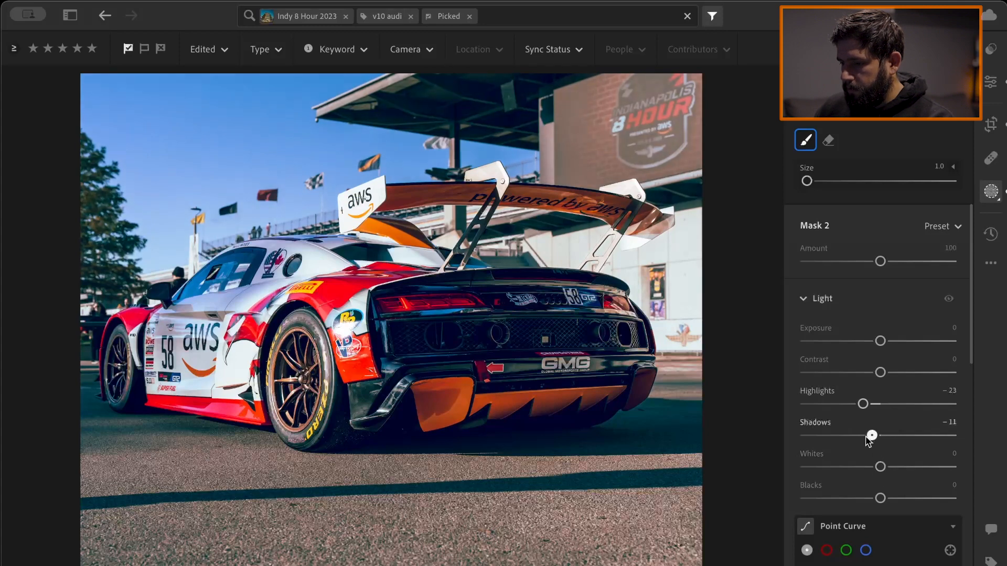
{"action": "left_click_drag", "start_coordinate": [868, 441], "coordinate": [870, 440]}
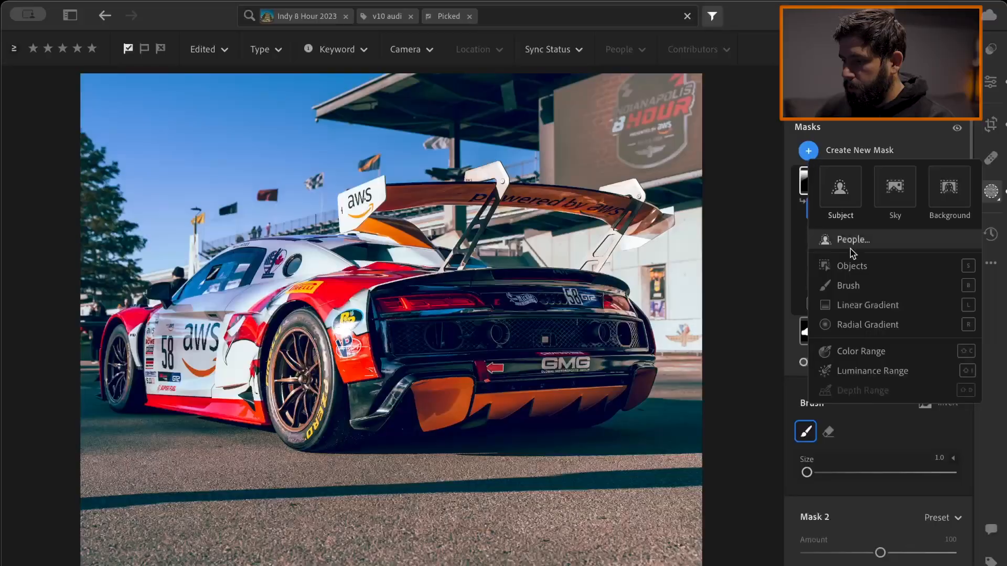
- Add a linear gradient mask rising from the photo's bottom edge over the pavement and subtract the subject from it
{"action": "left_click", "coordinate": [860, 304]}
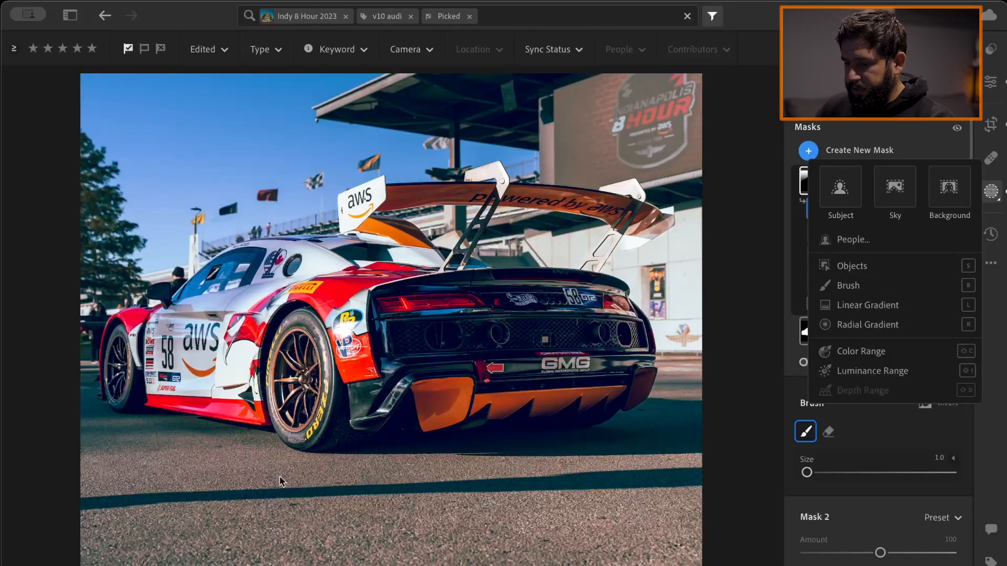
{"action": "left_click_drag", "start_coordinate": [380, 563], "coordinate": [381, 351]}
{"action": "left_click_drag", "start_coordinate": [380, 462], "coordinate": [382, 414]}
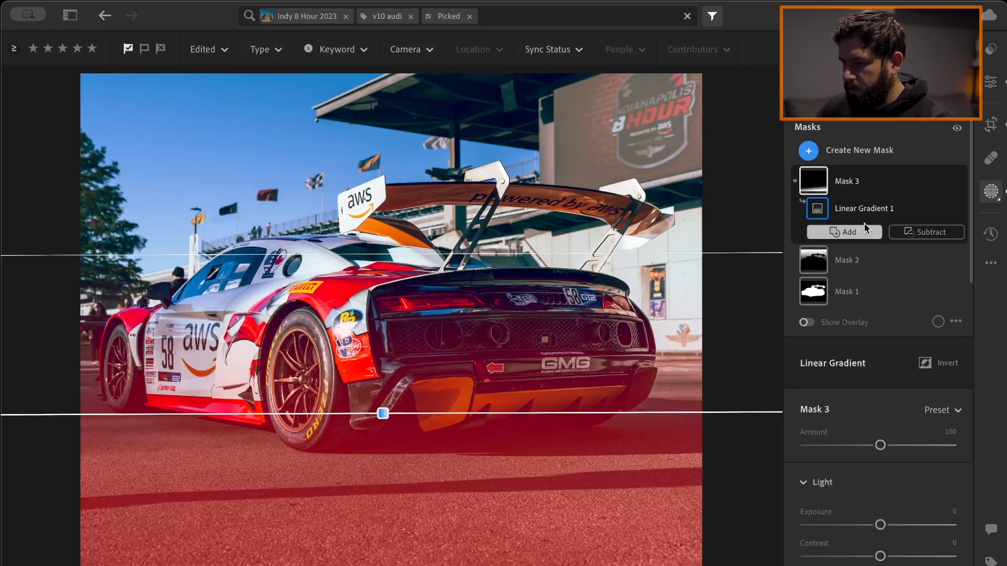
{"action": "left_click", "coordinate": [926, 231]}
{"action": "left_click", "coordinate": [853, 280]}
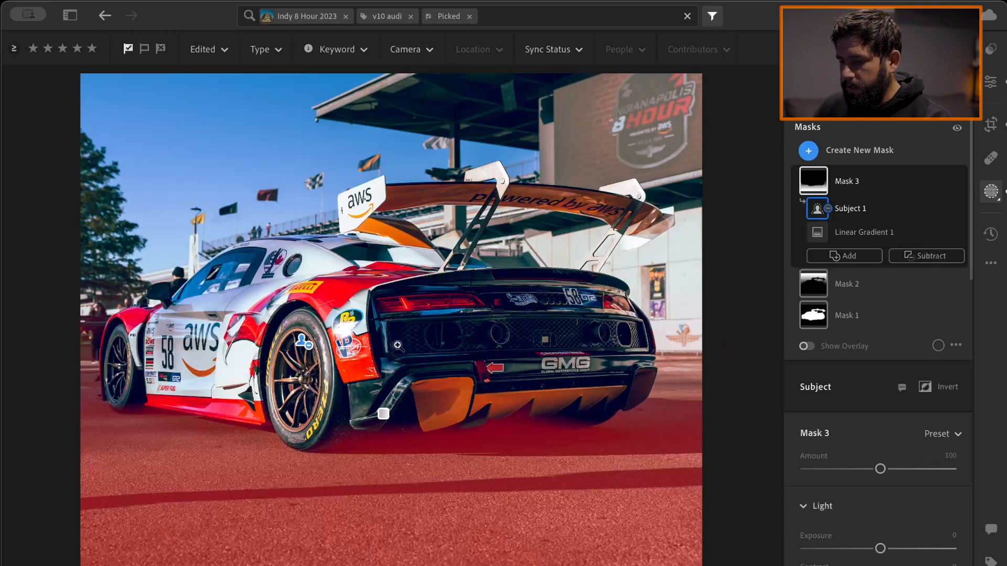
- Darken the pavement mask with Shadows about −35, Blacks about −21 and Exposure −0.16
{"action": "scroll", "coordinate": [868, 346], "scroll_direction": "down", "scroll_amount": 3}
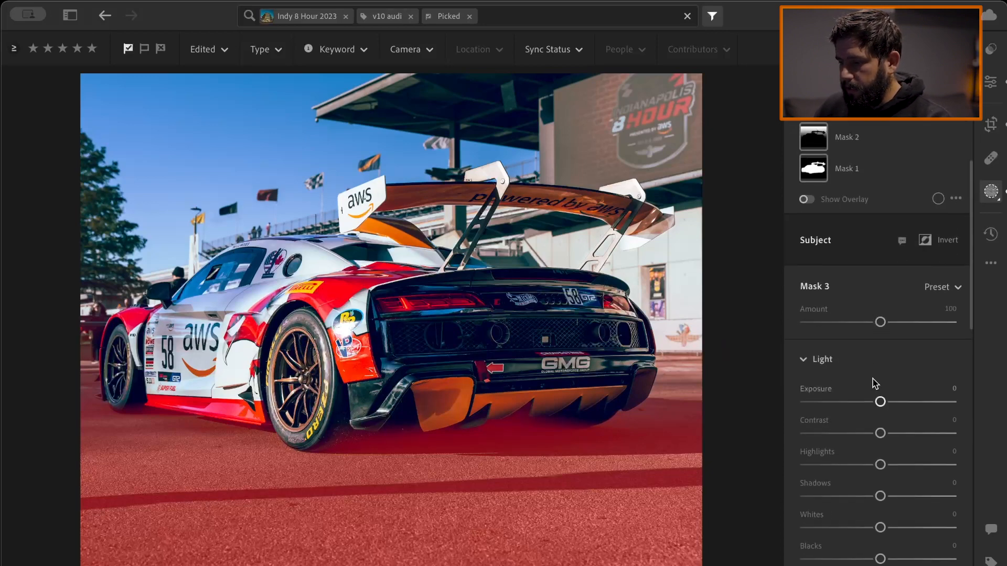
{"action": "scroll", "coordinate": [884, 440], "scroll_direction": "down", "scroll_amount": 1}
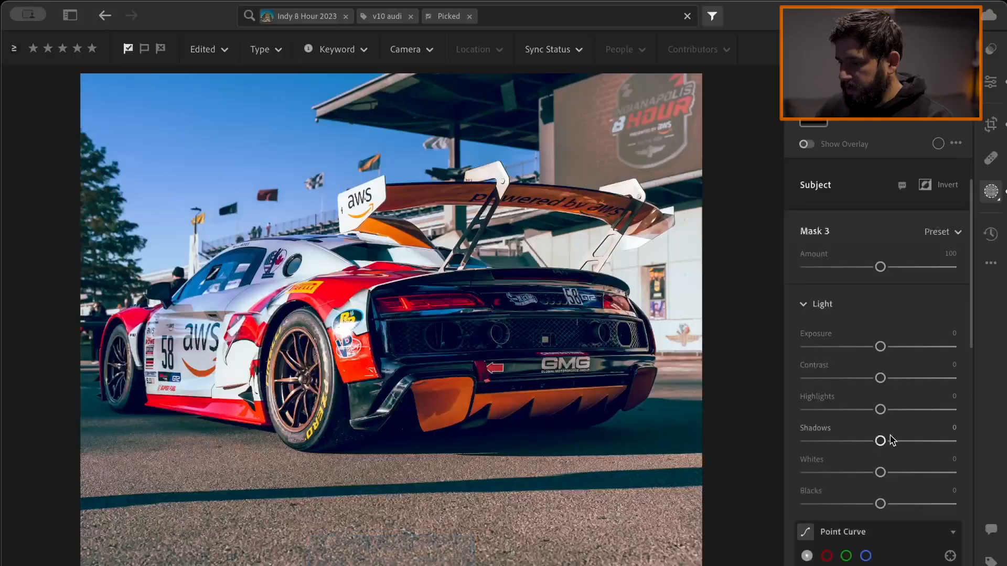
{"action": "left_click_drag", "start_coordinate": [863, 441], "coordinate": [856, 440]}
{"action": "left_click_drag", "start_coordinate": [880, 504], "coordinate": [871, 504]}
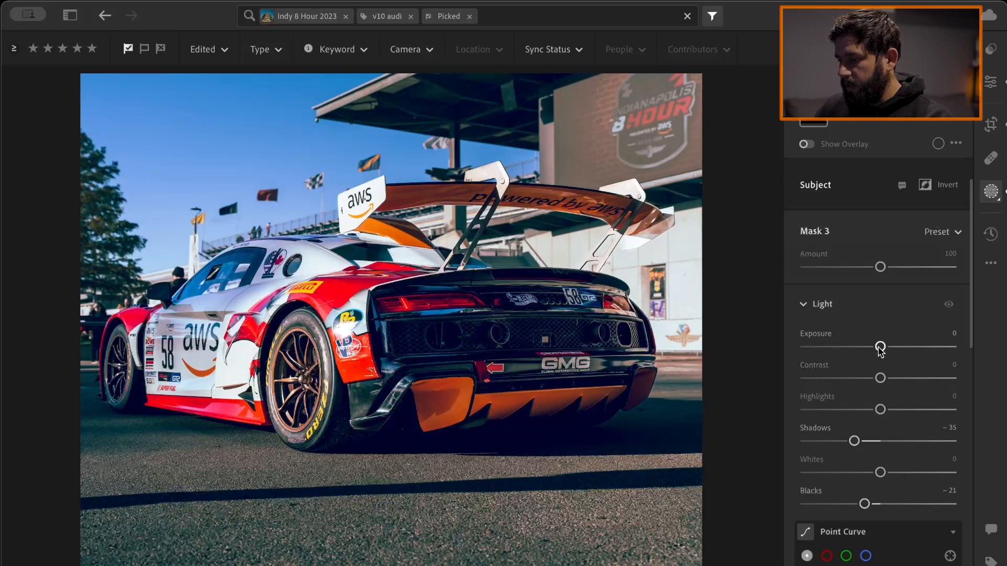
{"action": "left_click_drag", "start_coordinate": [880, 347], "coordinate": [877, 347]}
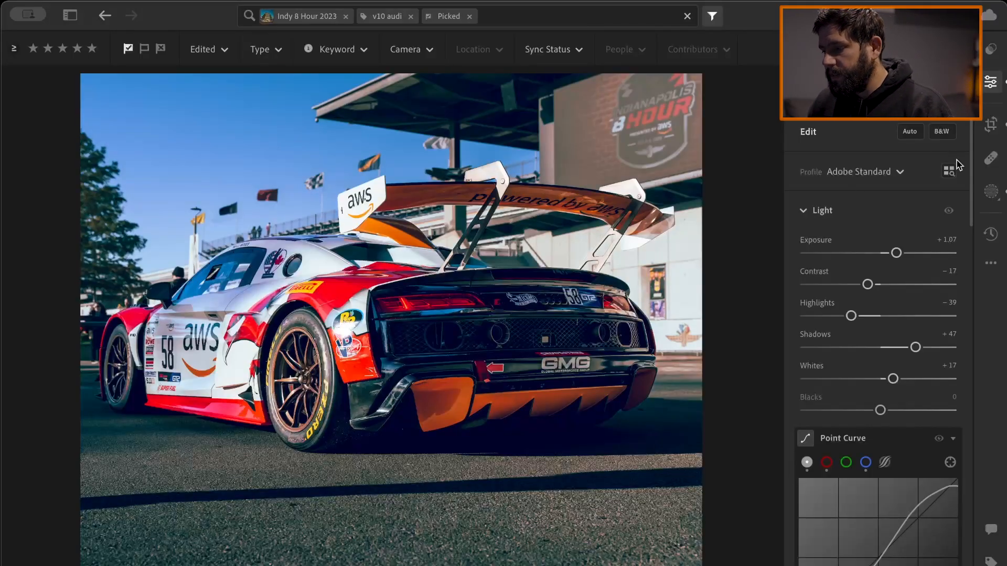
- Add a linear gradient mask fading inward from the photo's left edge and center it over the tree and the car's front wheel
{"action": "left_click", "coordinate": [988, 193]}
{"action": "left_click", "coordinate": [821, 151]}
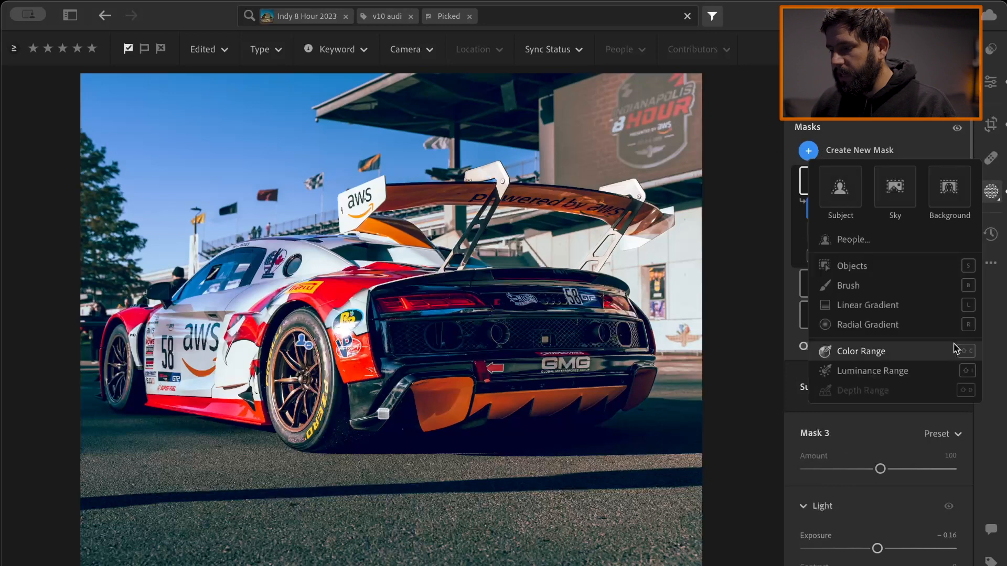
{"action": "left_click", "coordinate": [877, 305]}
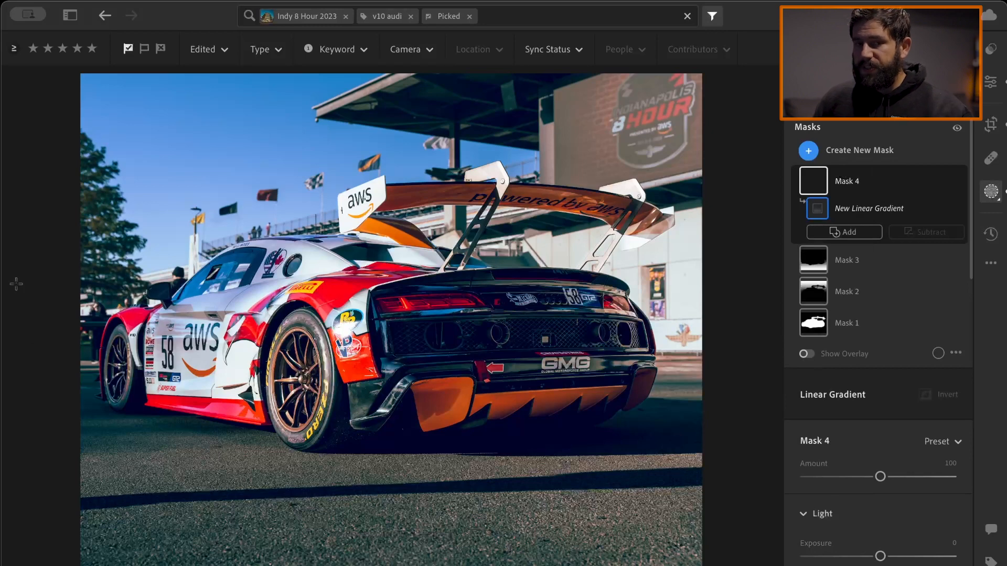
{"action": "key", "text": "shift+o"}
{"action": "left_click_drag", "start_coordinate": [32, 213], "coordinate": [400, 230]}
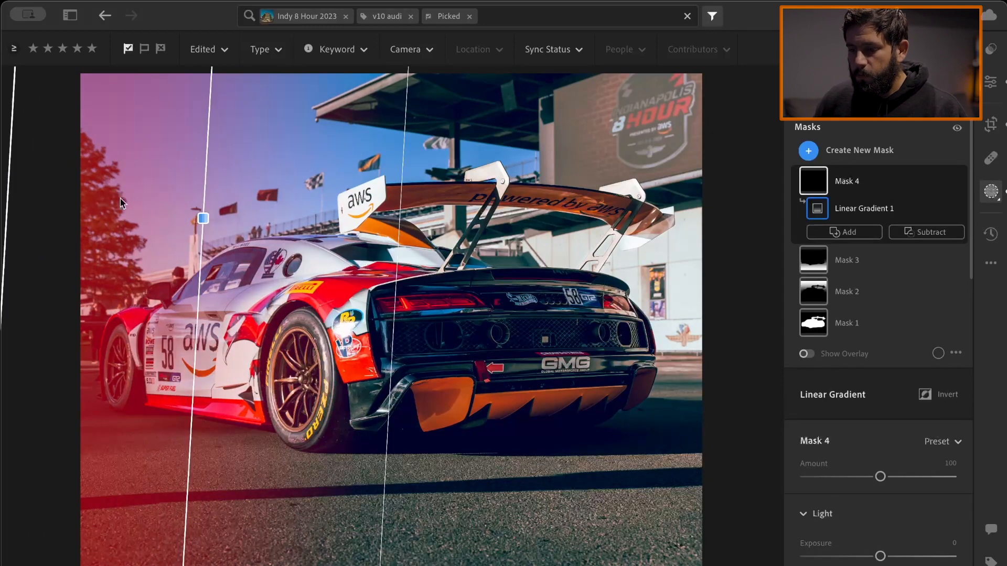
{"action": "left_click_drag", "start_coordinate": [205, 219], "coordinate": [125, 221]}
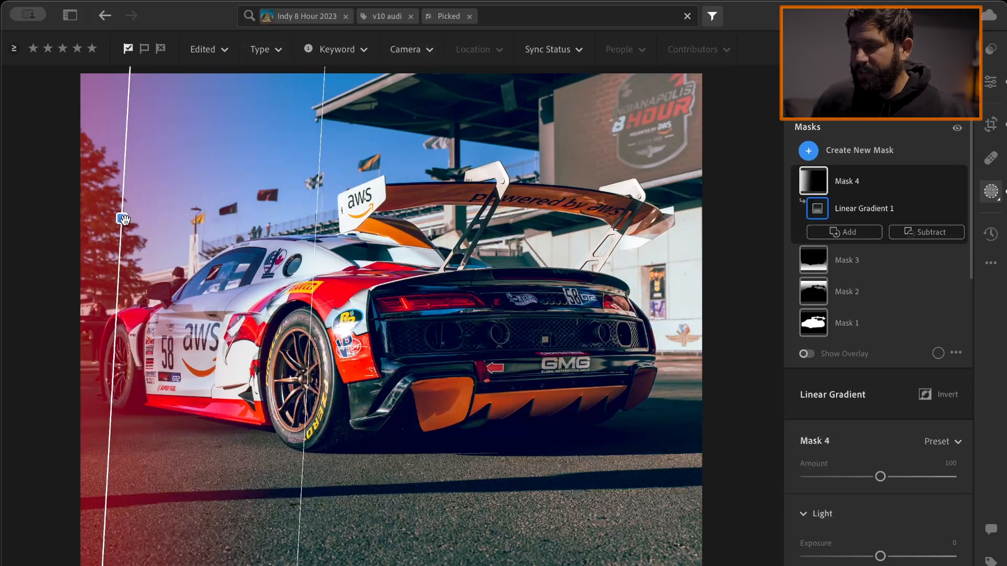
- Try Highlights at +100 on the left-side gradient mask and settle on +12
{"action": "scroll", "coordinate": [873, 473], "scroll_direction": "down", "scroll_amount": 4}
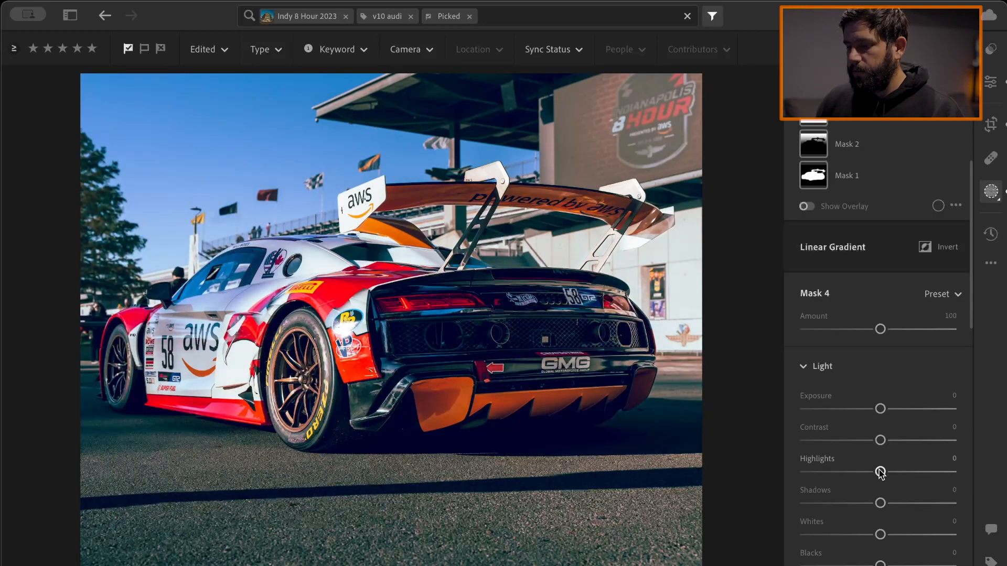
{"action": "left_click_drag", "start_coordinate": [893, 473], "coordinate": [999, 478]}
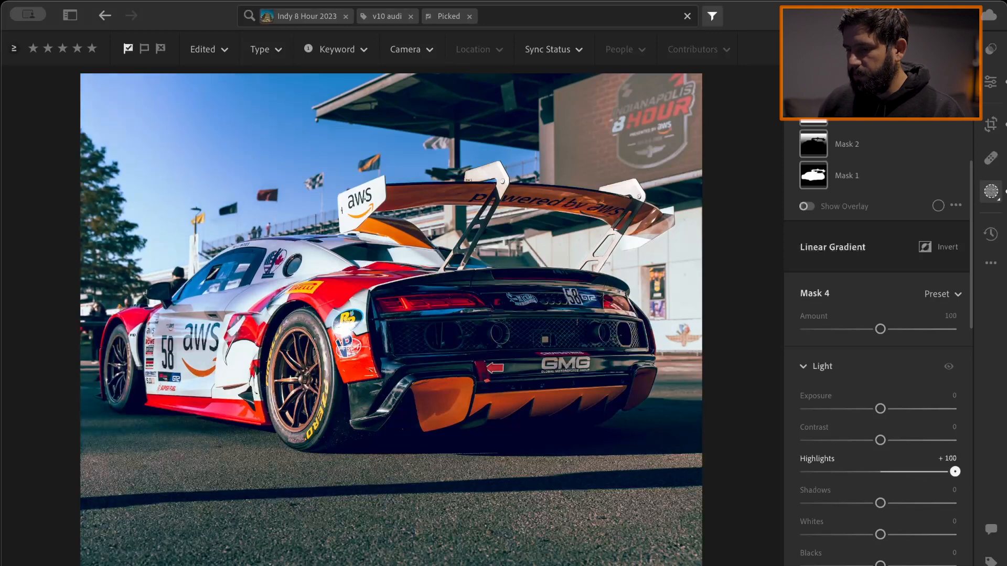
{"action": "left_click_drag", "start_coordinate": [921, 475], "coordinate": [900, 479]}
{"action": "left_click_drag", "start_coordinate": [893, 474], "coordinate": [891, 475]}
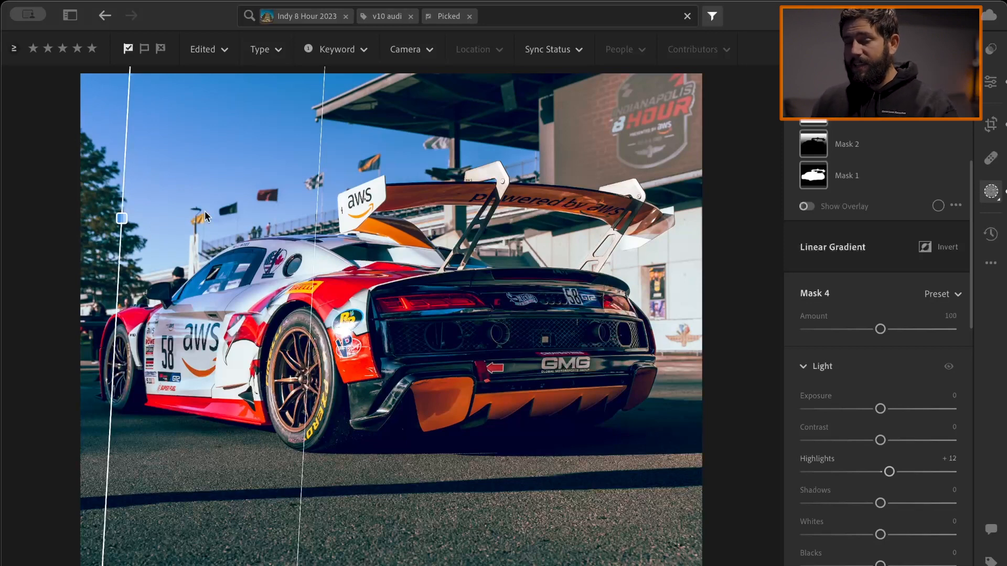
- Warm the left-side gradient mask with Temp +15 and shift the gradient slightly further in toward the car
{"action": "scroll", "coordinate": [880, 378], "scroll_direction": "down", "scroll_amount": 5}
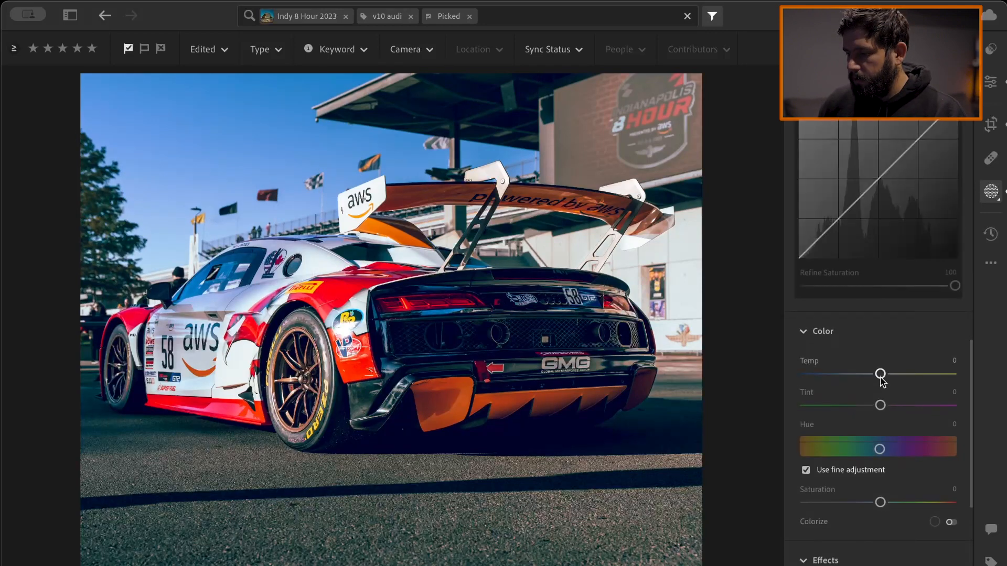
{"action": "left_click_drag", "start_coordinate": [881, 375], "coordinate": [893, 377]}
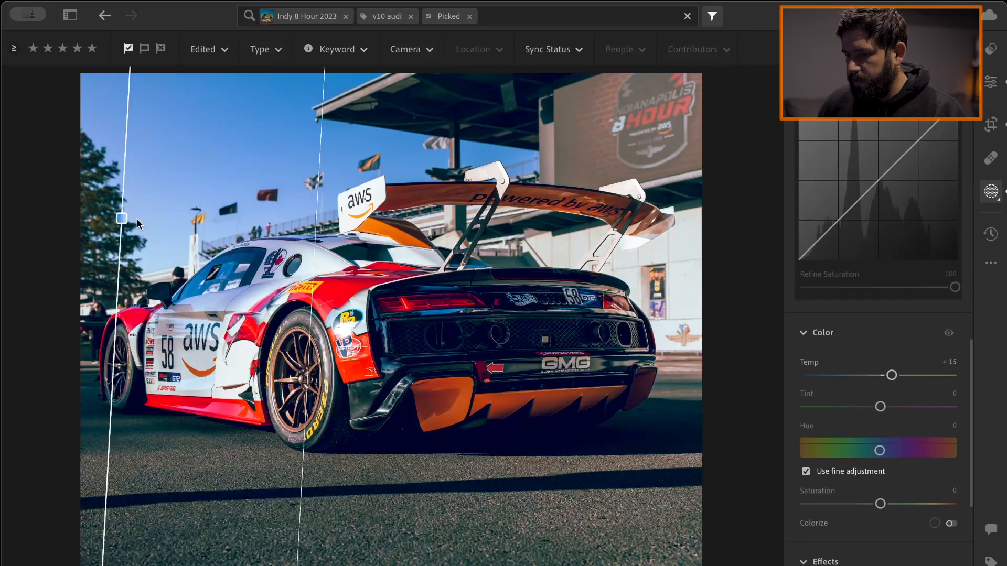
{"action": "left_click_drag", "start_coordinate": [119, 215], "coordinate": [151, 216]}
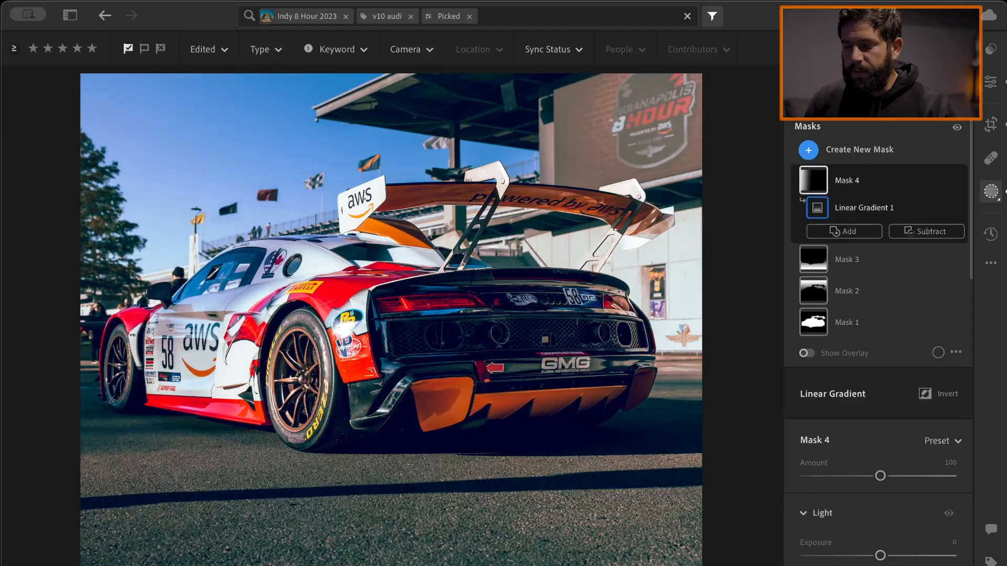